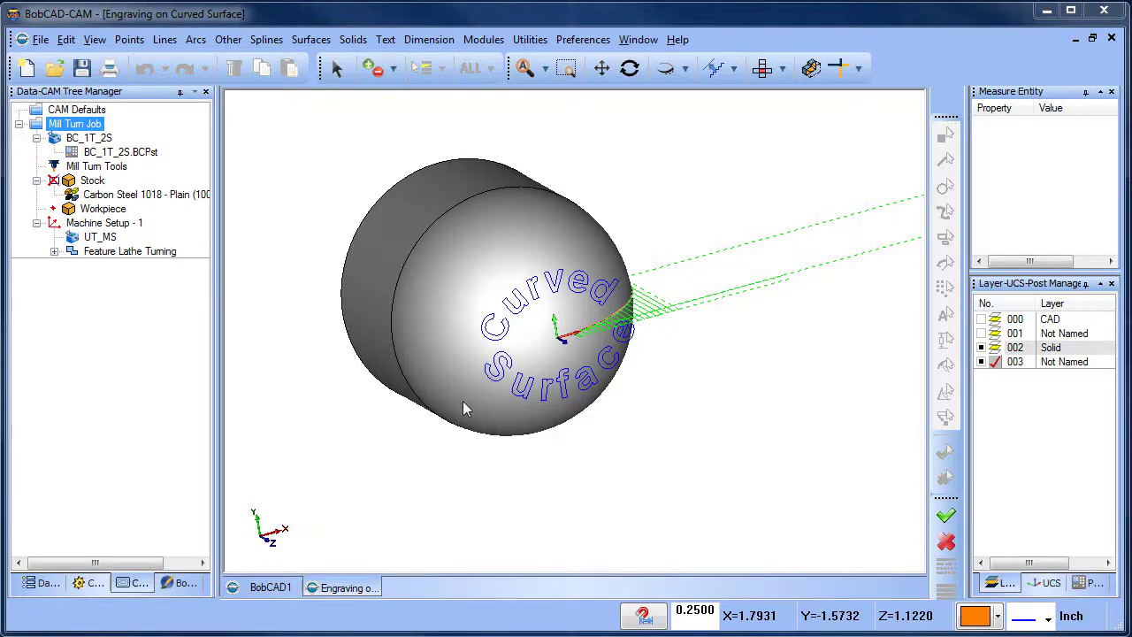
Preview the part in the machine simulation, play it, and close it.
{"action": "middle_click_drag", "start_coordinate": [466, 409], "coordinate": [525, 362]}
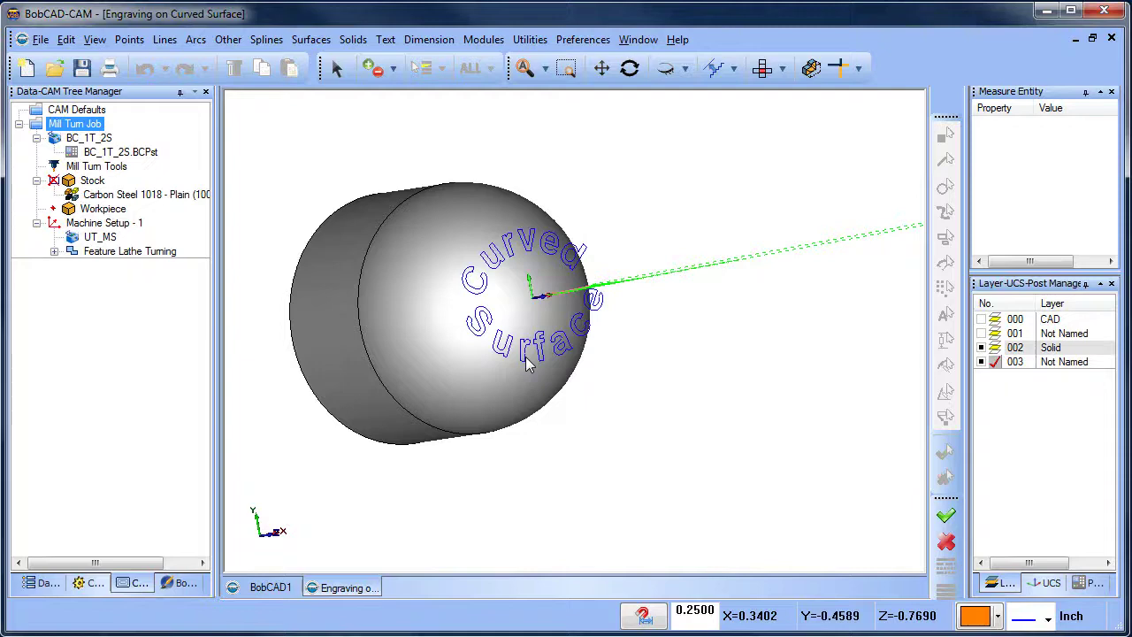
{"action": "middle_click_drag", "start_coordinate": [525, 356], "coordinate": [602, 292]}
{"action": "left_click", "coordinate": [484, 39]}
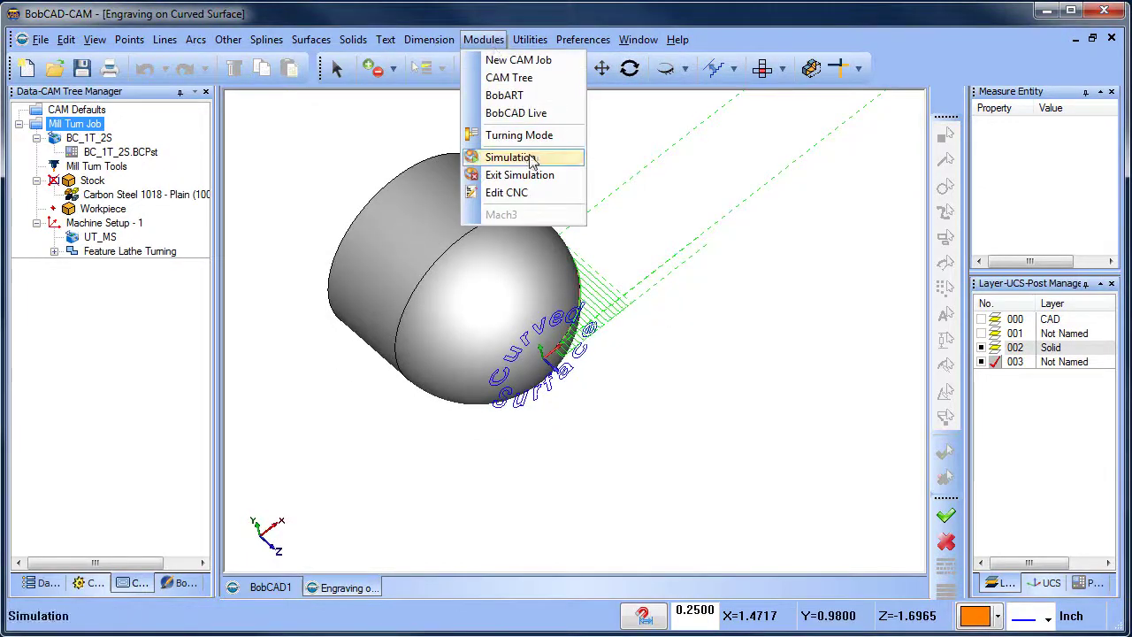
{"action": "left_click", "coordinate": [529, 155]}
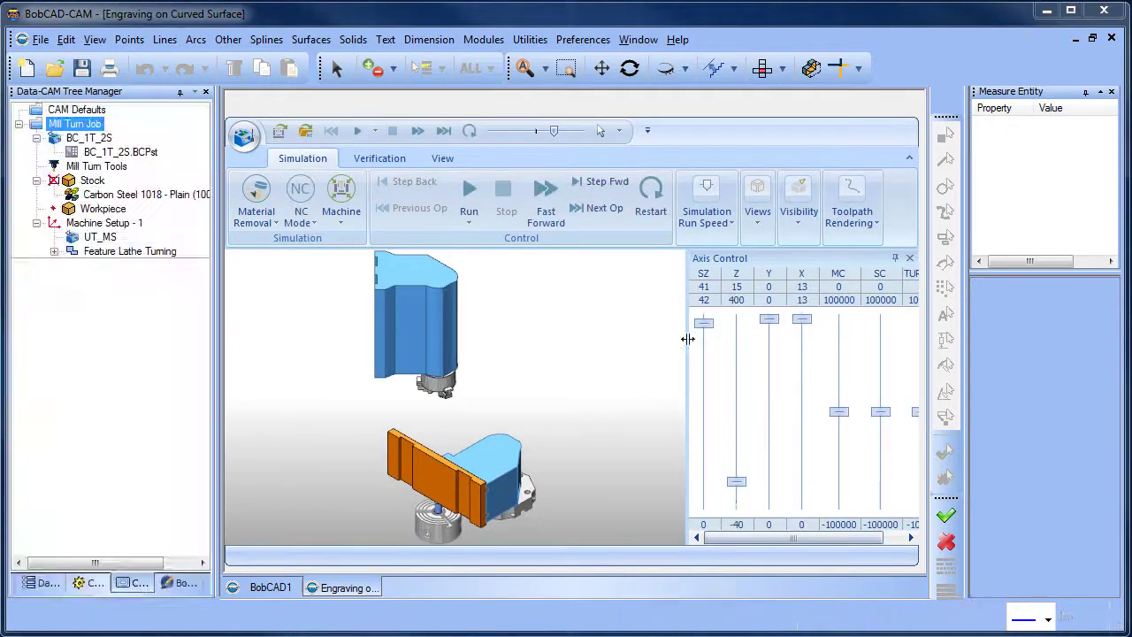
{"action": "left_click_drag", "start_coordinate": [793, 337], "coordinate": [809, 337]}
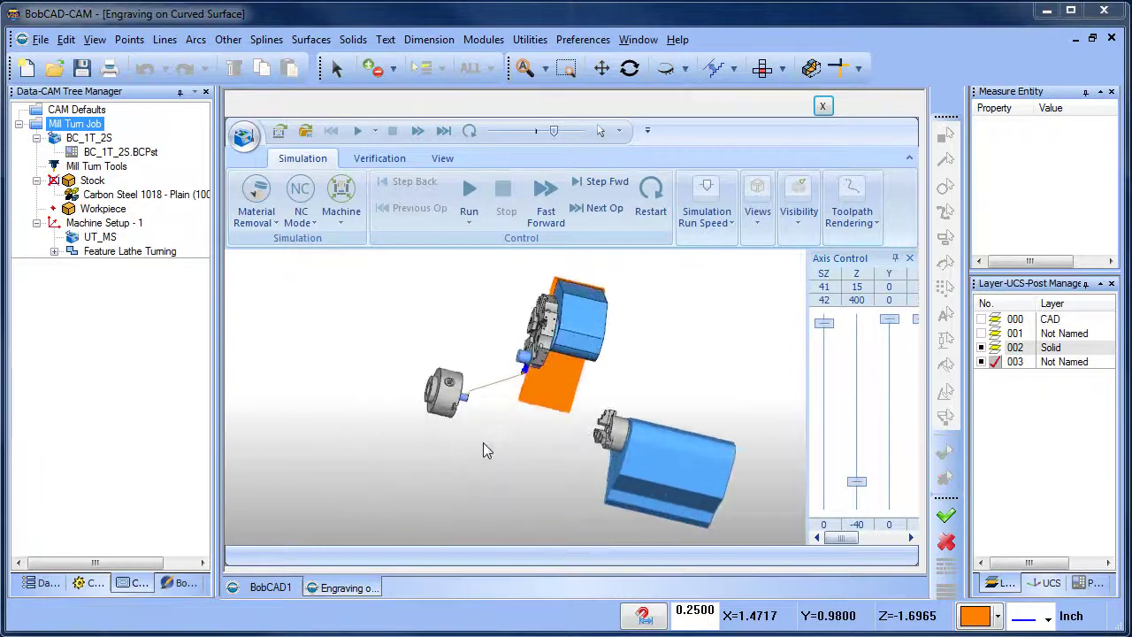
{"action": "left_click", "coordinate": [467, 195]}
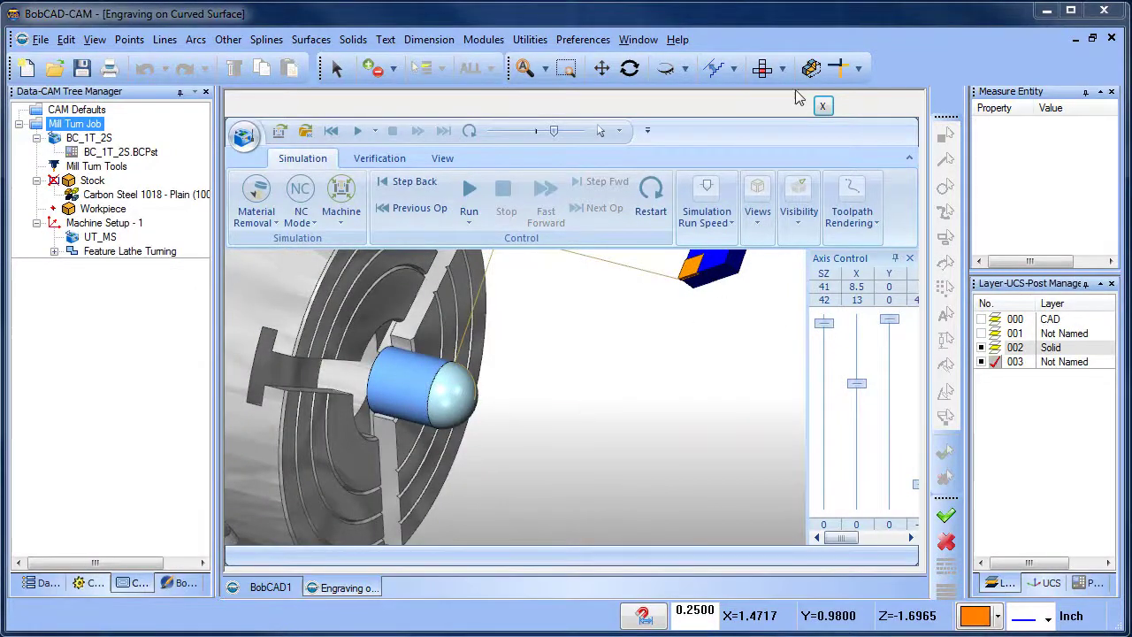
{"action": "left_click", "coordinate": [822, 105]}
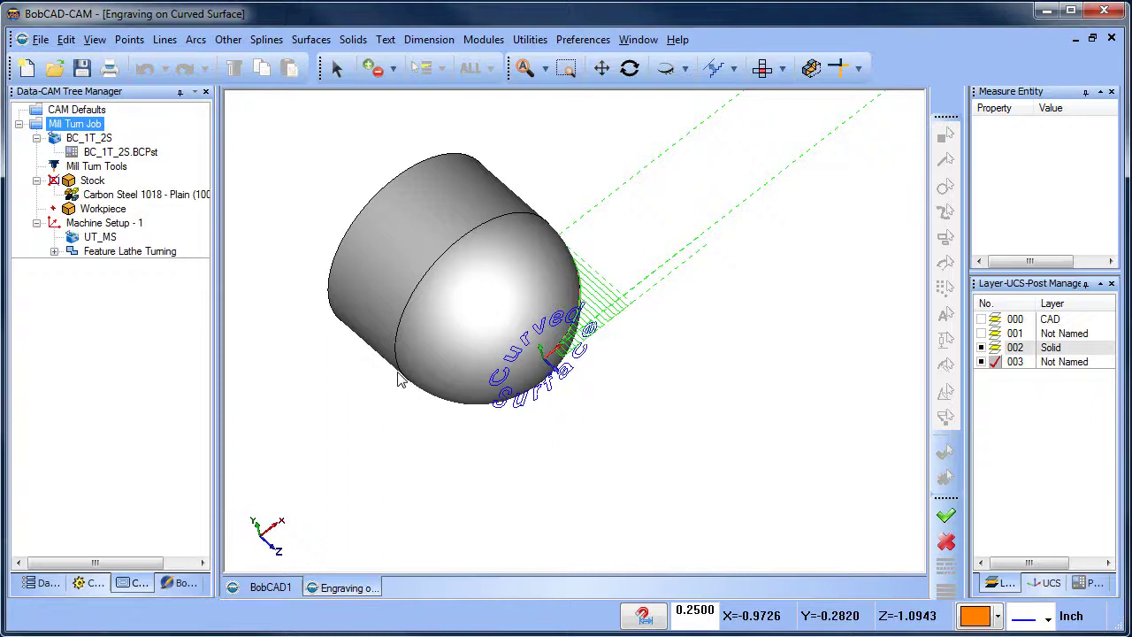
Insert a Mill 3 Axis feature under Feature Lathe Turning.
{"action": "middle_click_drag", "start_coordinate": [525, 316], "coordinate": [424, 347]}
{"action": "left_click", "coordinate": [110, 252]}
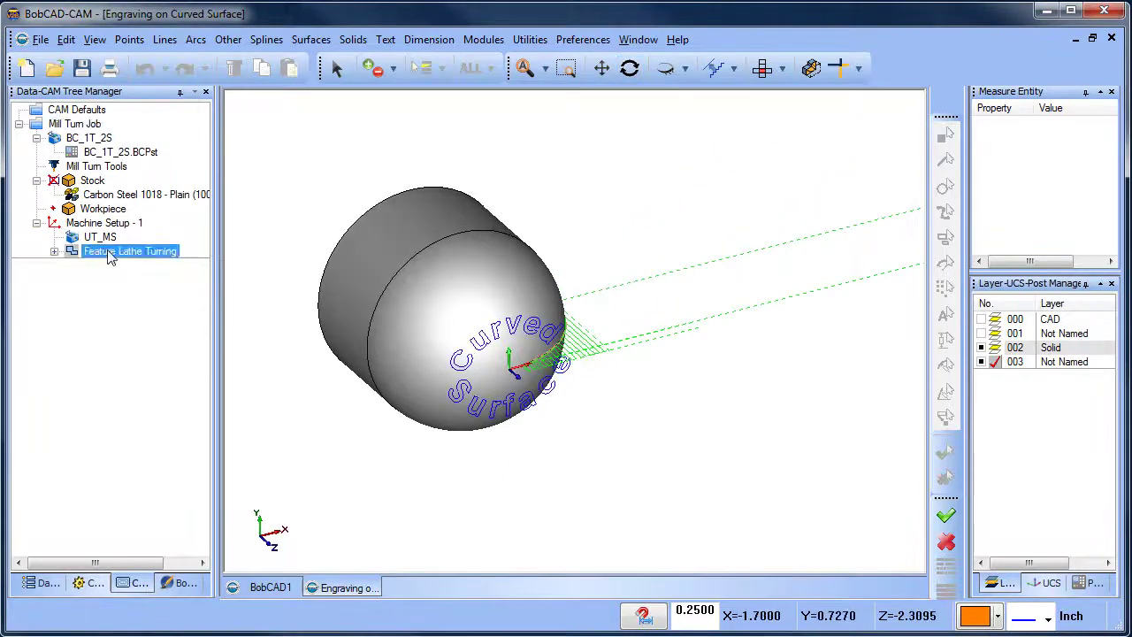
{"action": "right_click", "coordinate": [110, 252]}
{"action": "mouse_move", "coordinate": [203, 306]}
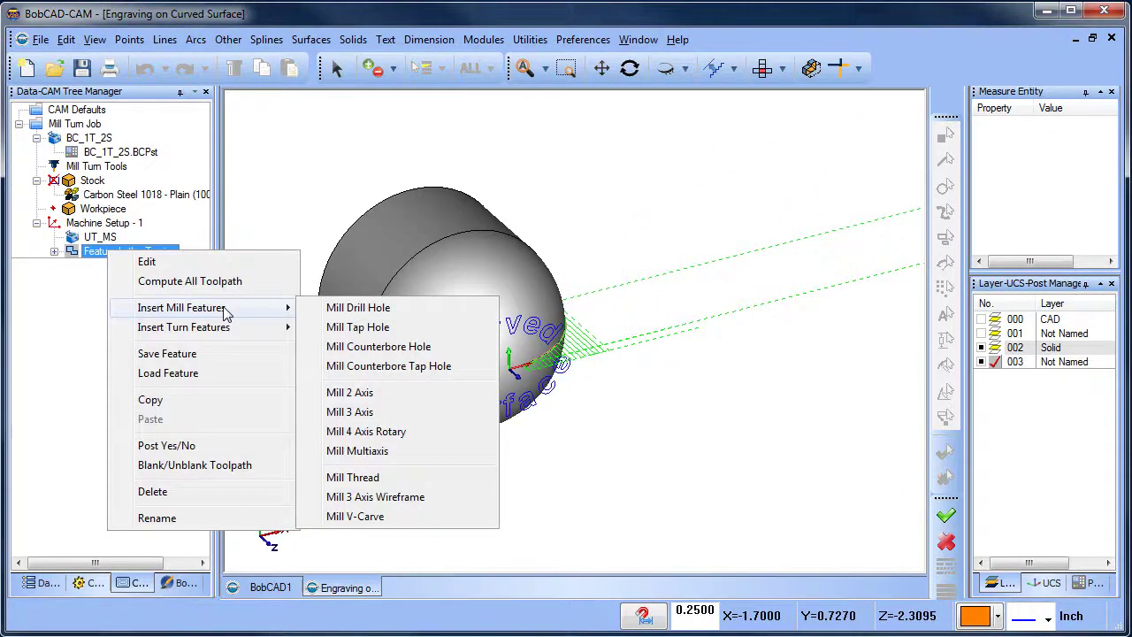
{"action": "left_click", "coordinate": [421, 412]}
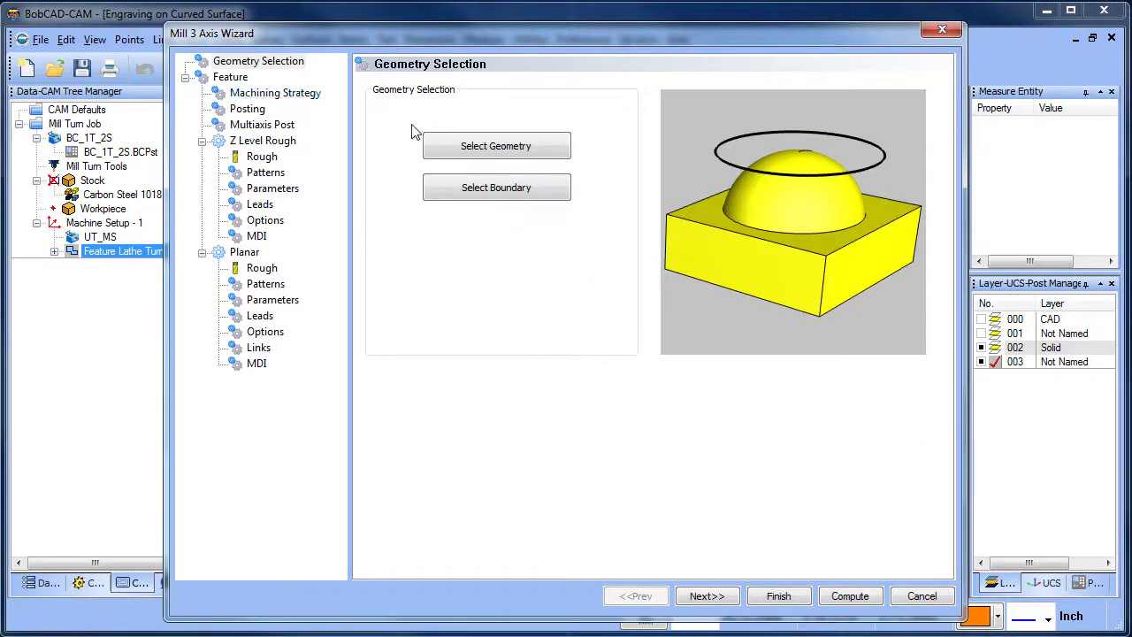
Pick the domed face as the new feature's geometry and confirm it.
{"action": "left_click", "coordinate": [495, 147]}
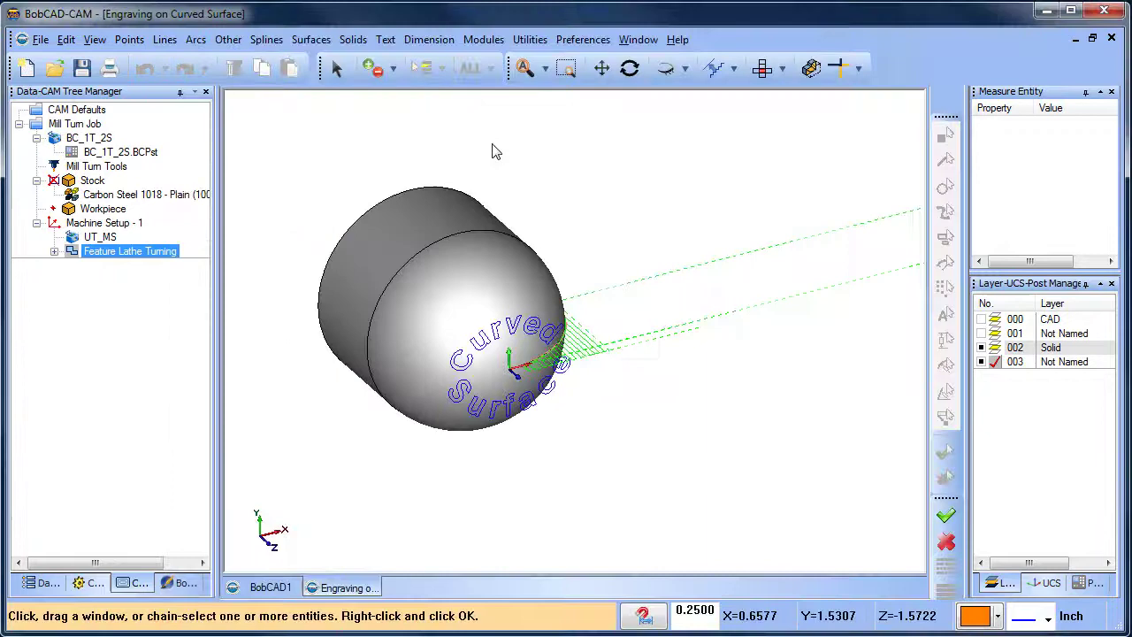
{"action": "left_click", "coordinate": [518, 241]}
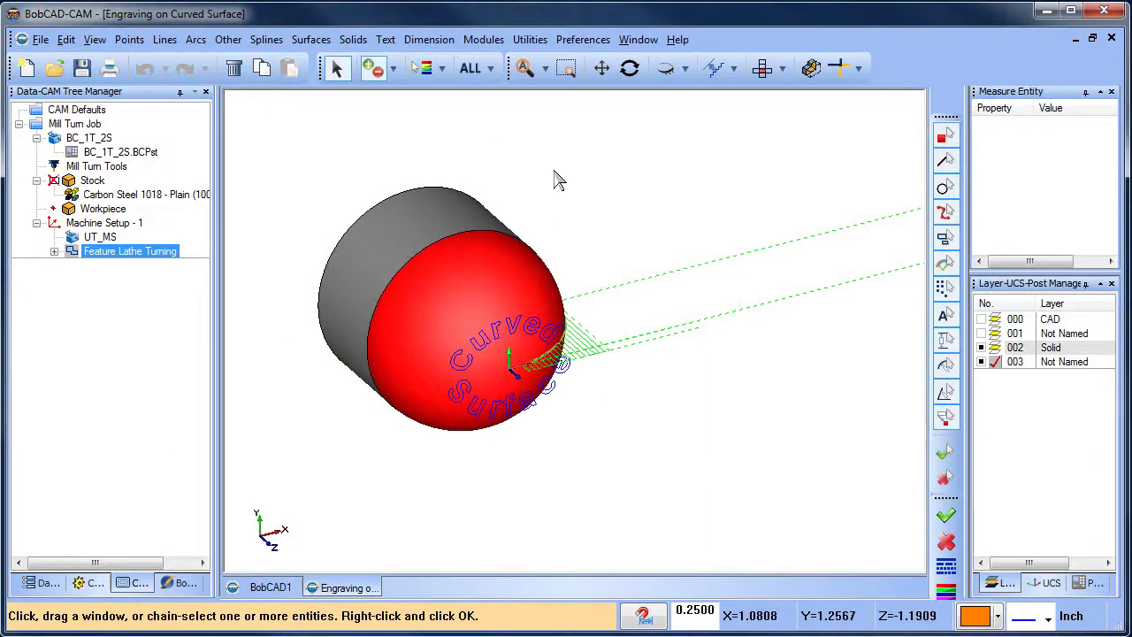
{"action": "mouse_move", "coordinate": [589, 194]}
{"action": "middle_mouse_down"}
{"action": "mouse_move", "coordinate": [654, 195]}
{"action": "mouse_move", "coordinate": [604, 233]}
{"action": "mouse_move", "coordinate": [567, 194]}
{"action": "middle_mouse_up"}
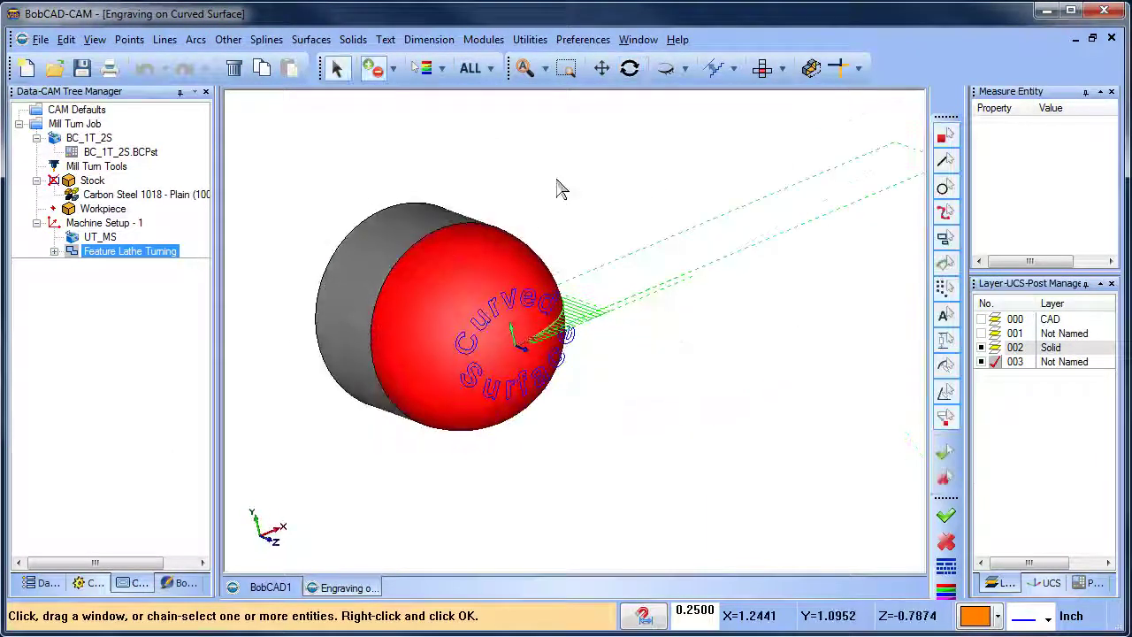
{"action": "right_click", "coordinate": [561, 186]}
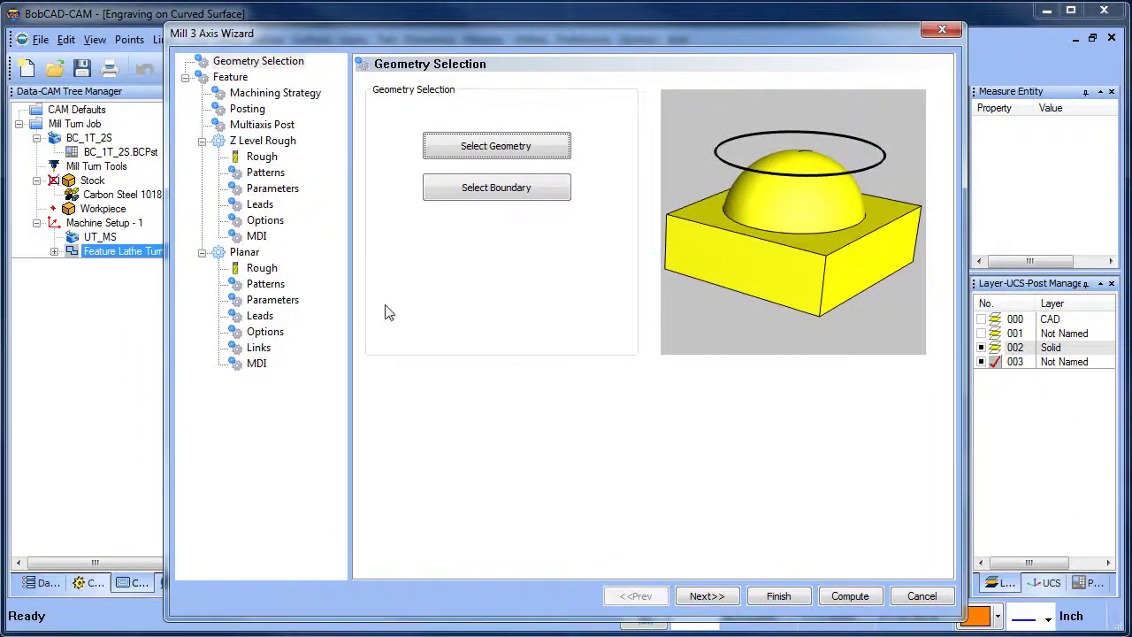
Make Project Curves the only machining operation and go to its Rough tool page.
{"action": "left_click", "coordinate": [275, 93]}
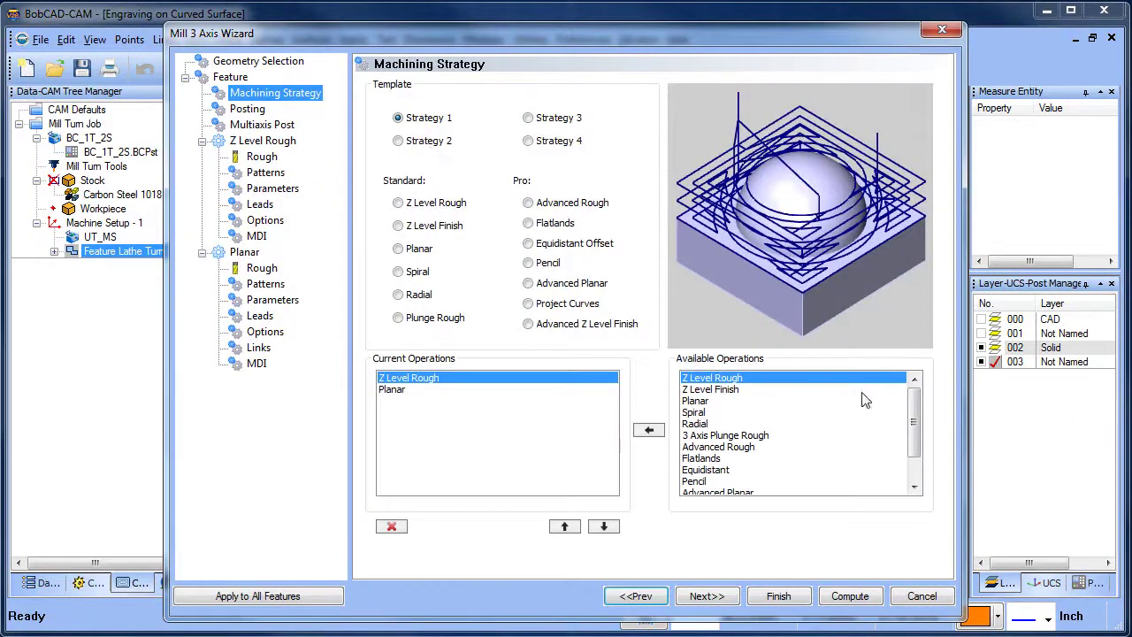
{"action": "left_click_drag", "start_coordinate": [916, 414], "coordinate": [918, 436]}
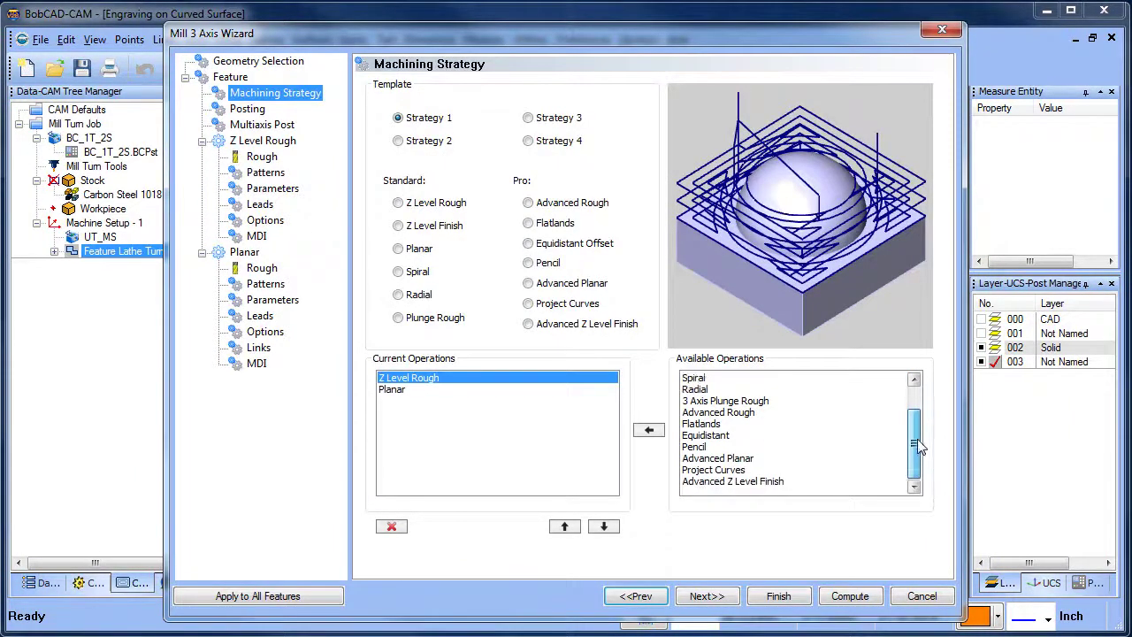
{"action": "left_click", "coordinate": [727, 469]}
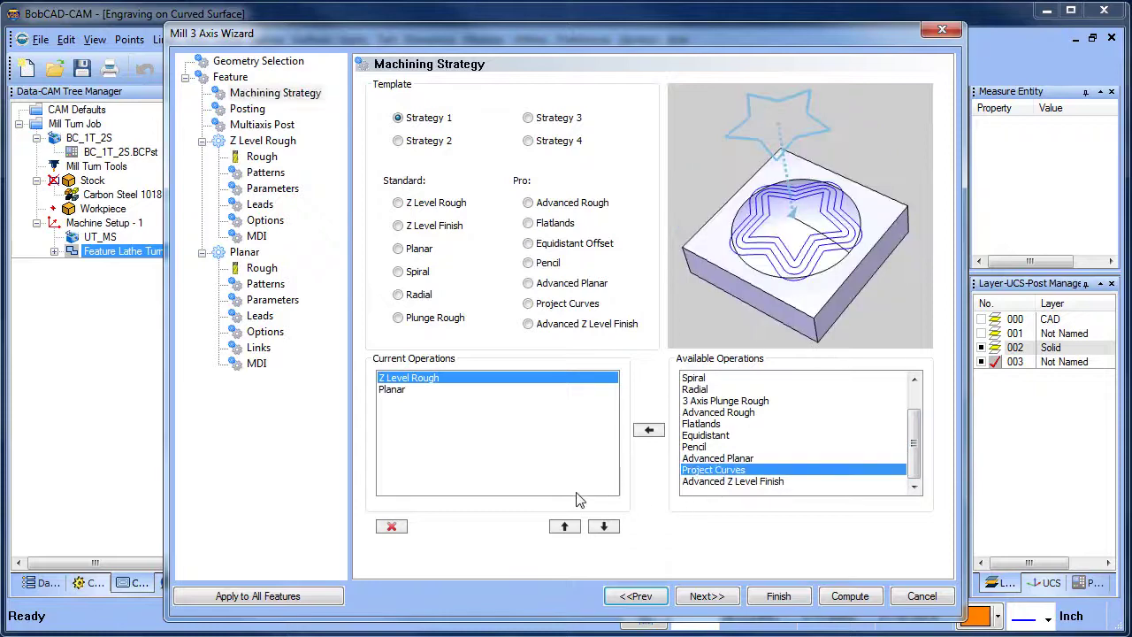
{"action": "left_click", "coordinate": [528, 303]}
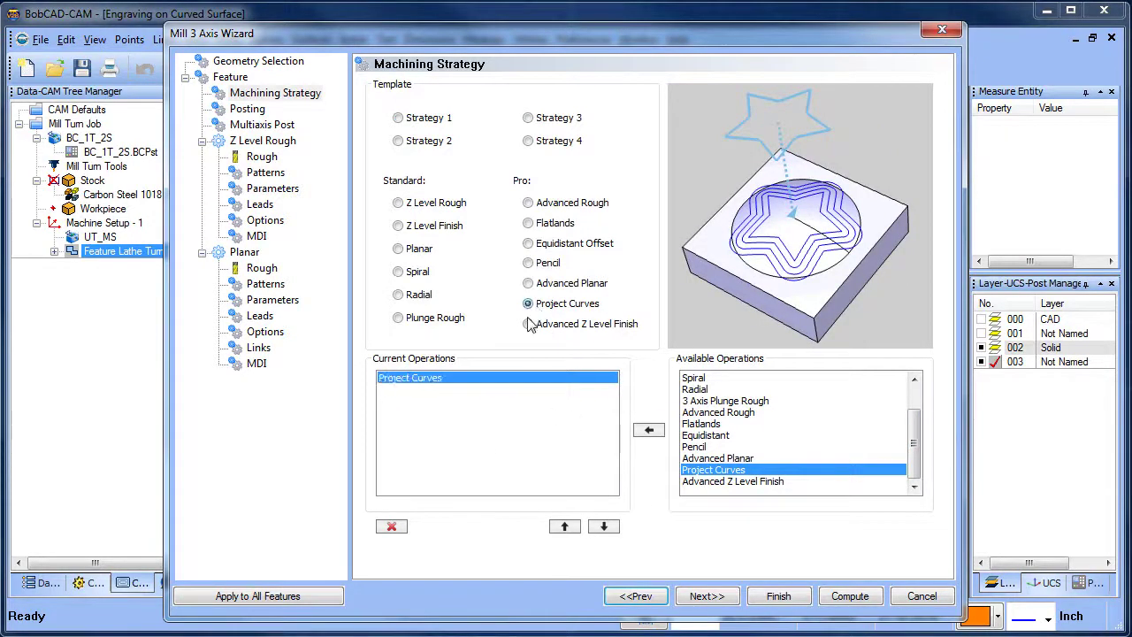
{"action": "left_click", "coordinate": [706, 595]}
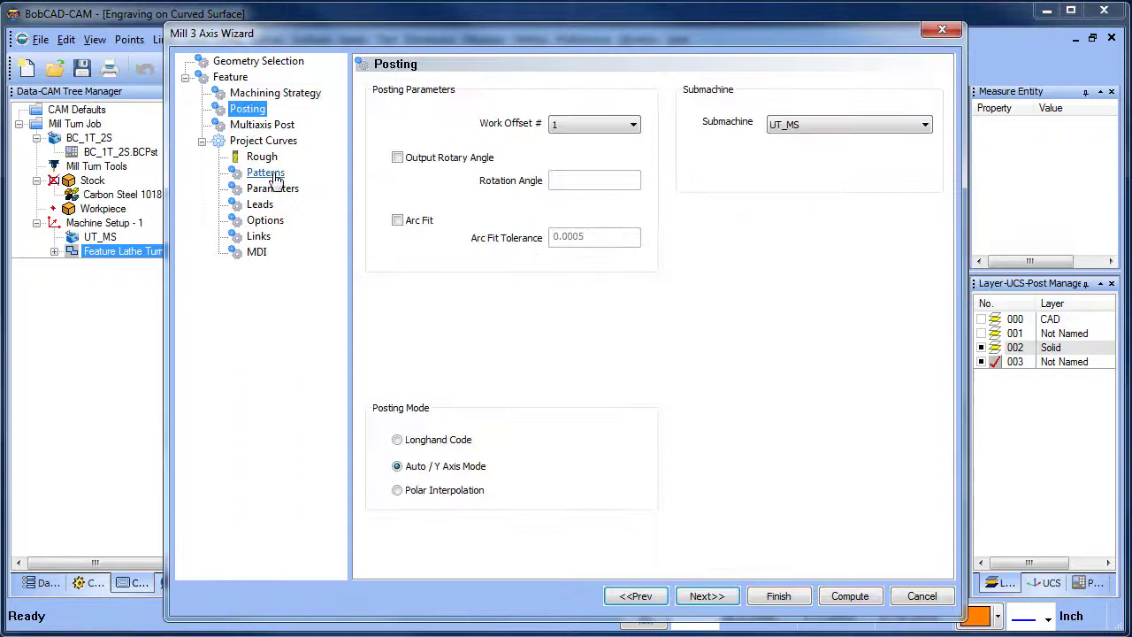
{"action": "left_click", "coordinate": [267, 160]}
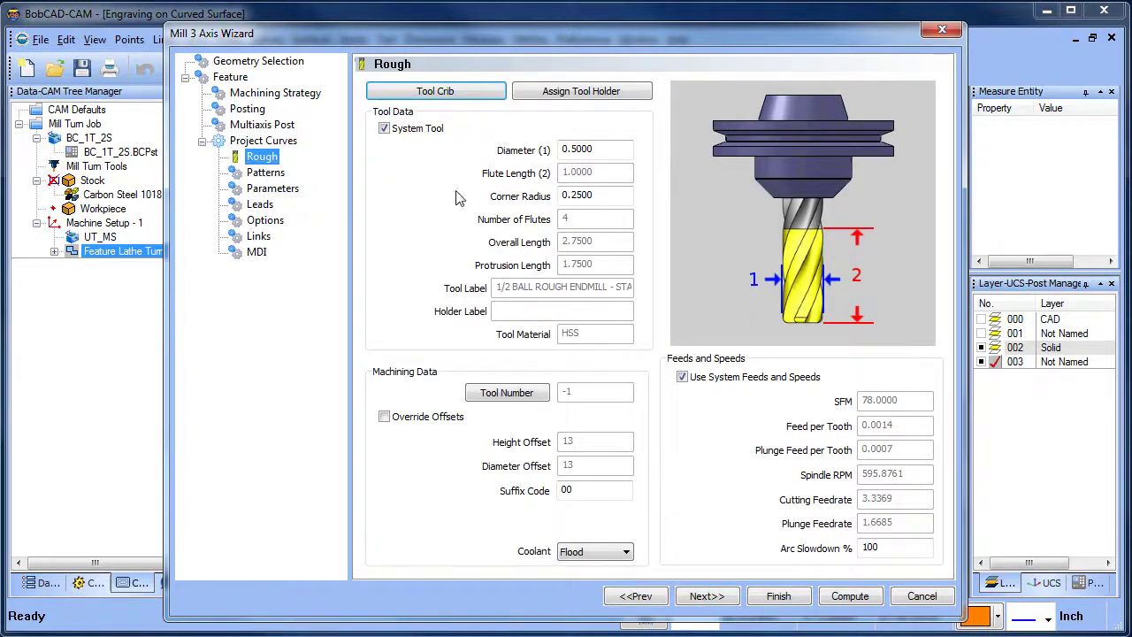
{"action": "left_click", "coordinate": [451, 94]}
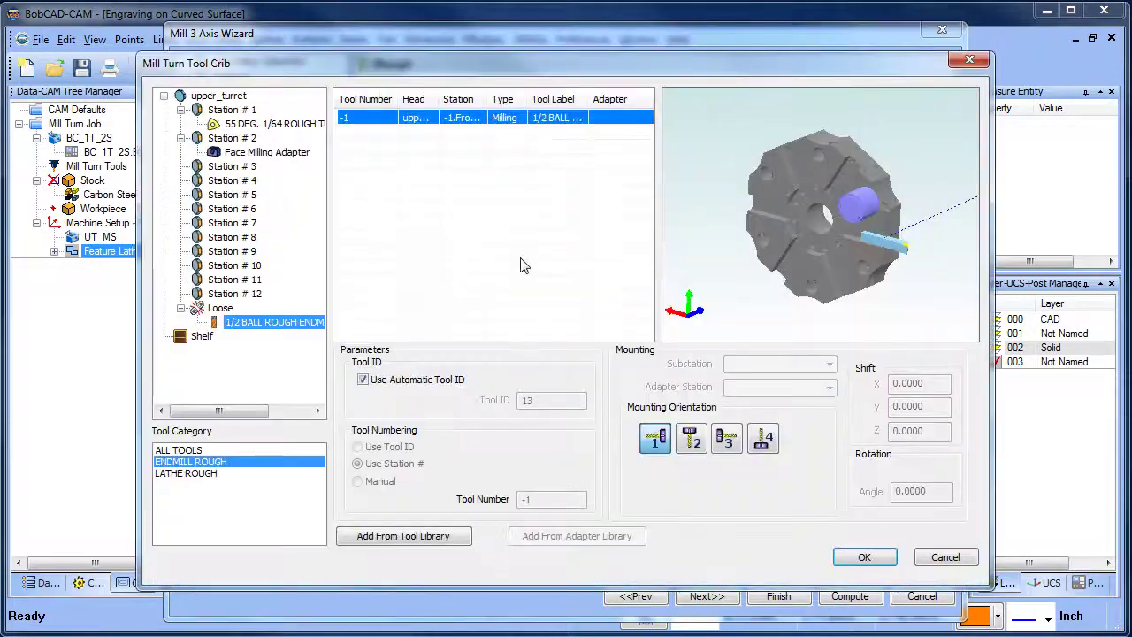
{"action": "left_click", "coordinate": [265, 152]}
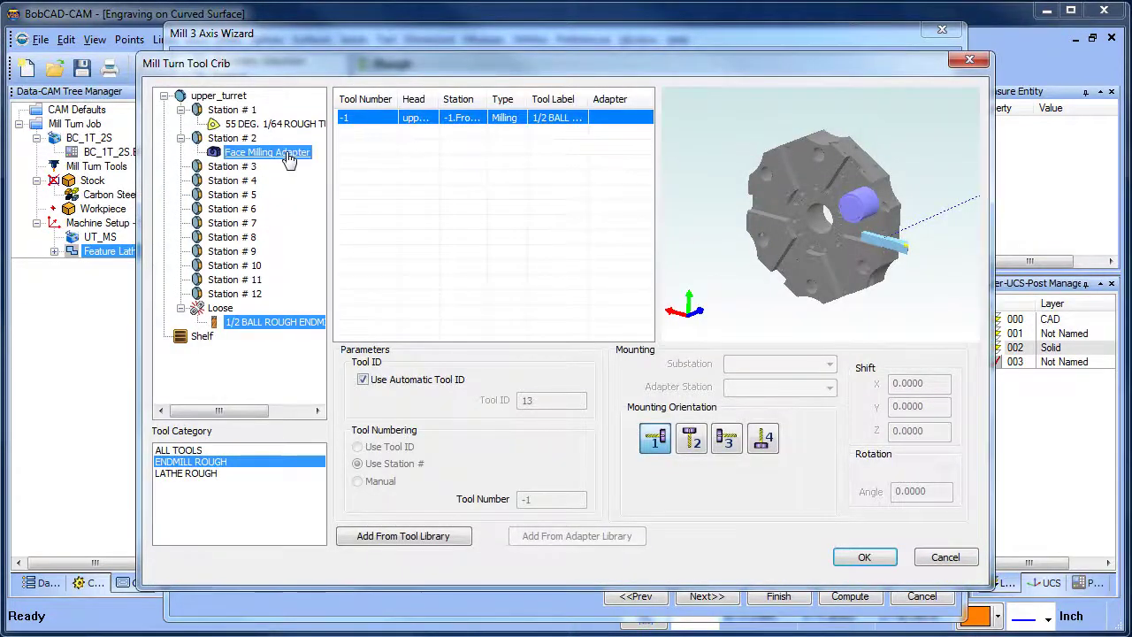
{"action": "middle_click_drag", "start_coordinate": [811, 193], "coordinate": [849, 239]}
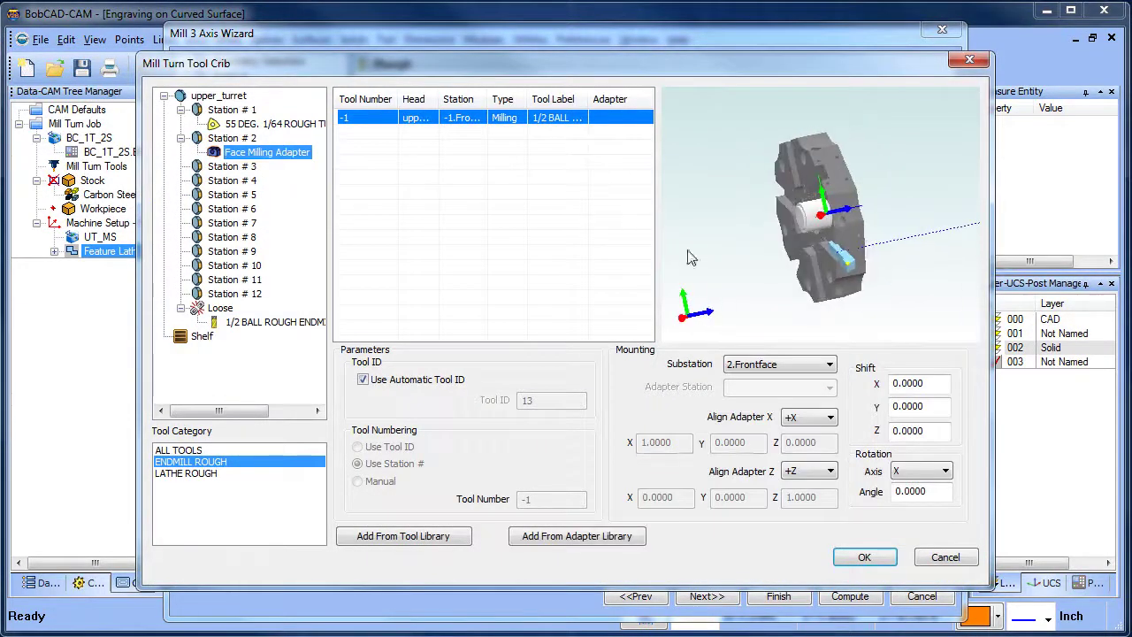
{"action": "right_click", "coordinate": [288, 157]}
{"action": "left_click", "coordinate": [413, 170]}
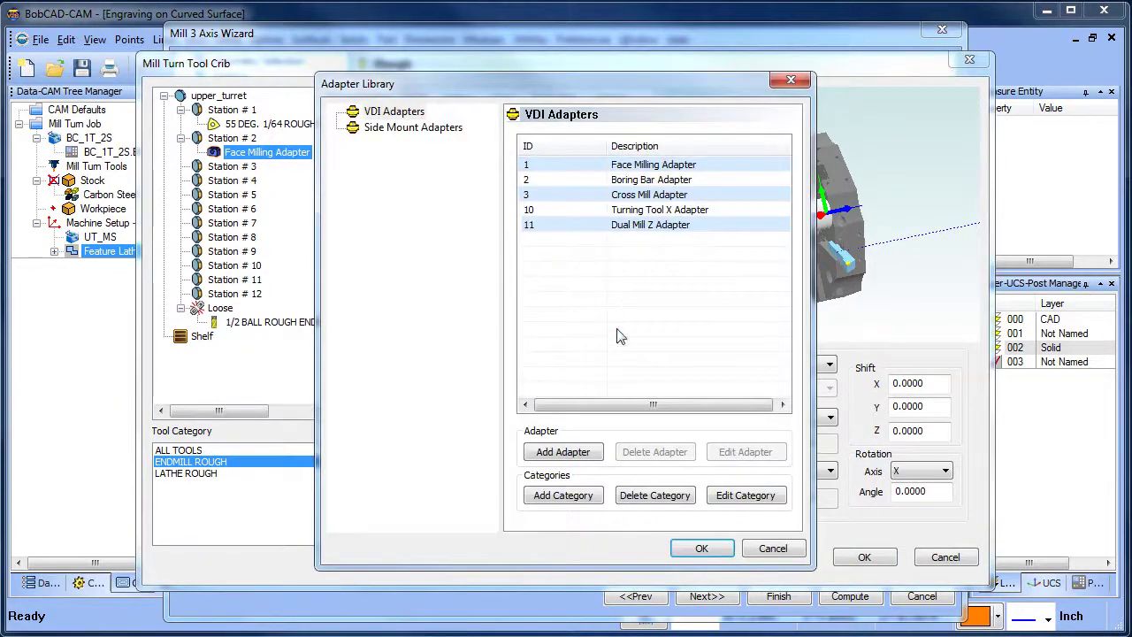
{"action": "left_click", "coordinate": [772, 548]}
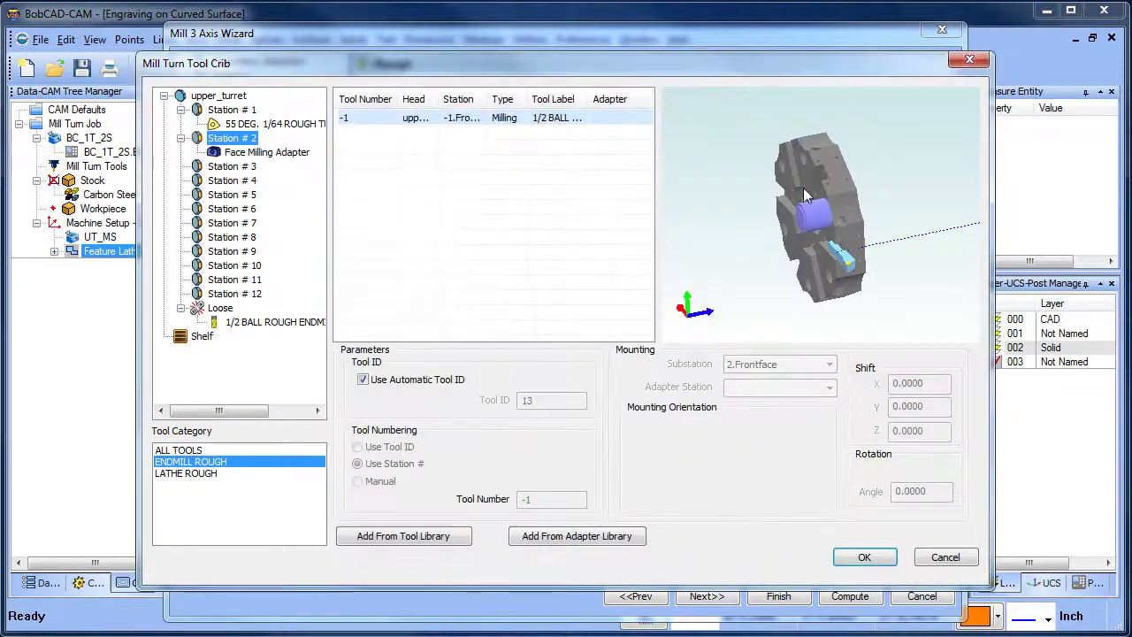
{"action": "right_click", "coordinate": [288, 156]}
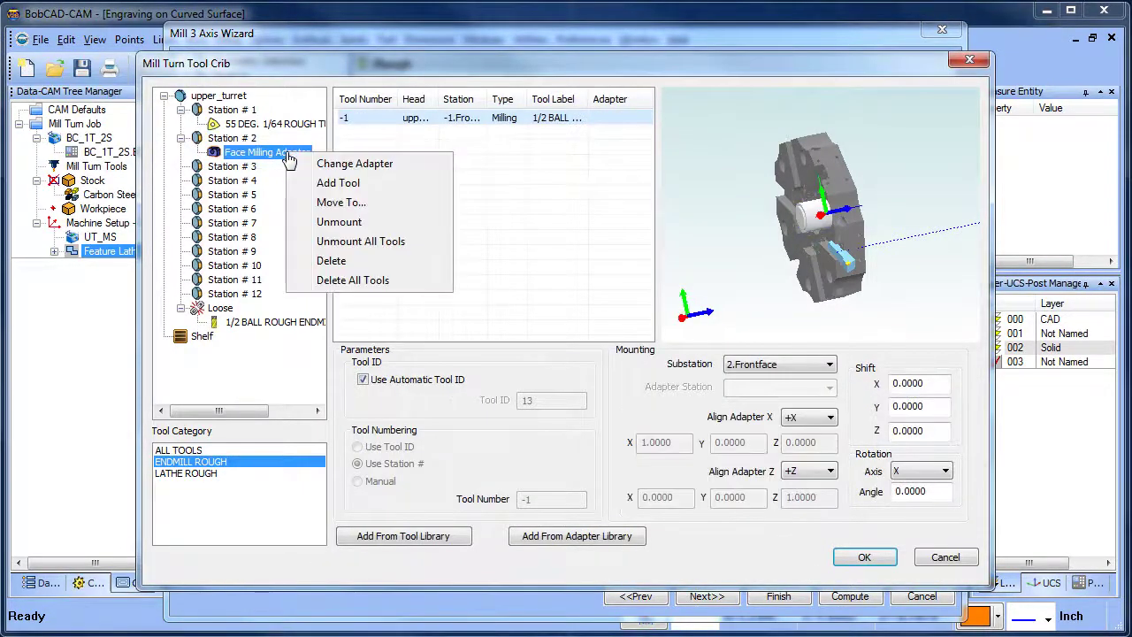
Load finishing tool 130, a 1/8 ball endmill, into Station # 2's Face Milling Adapter.
{"action": "left_click", "coordinate": [411, 189]}
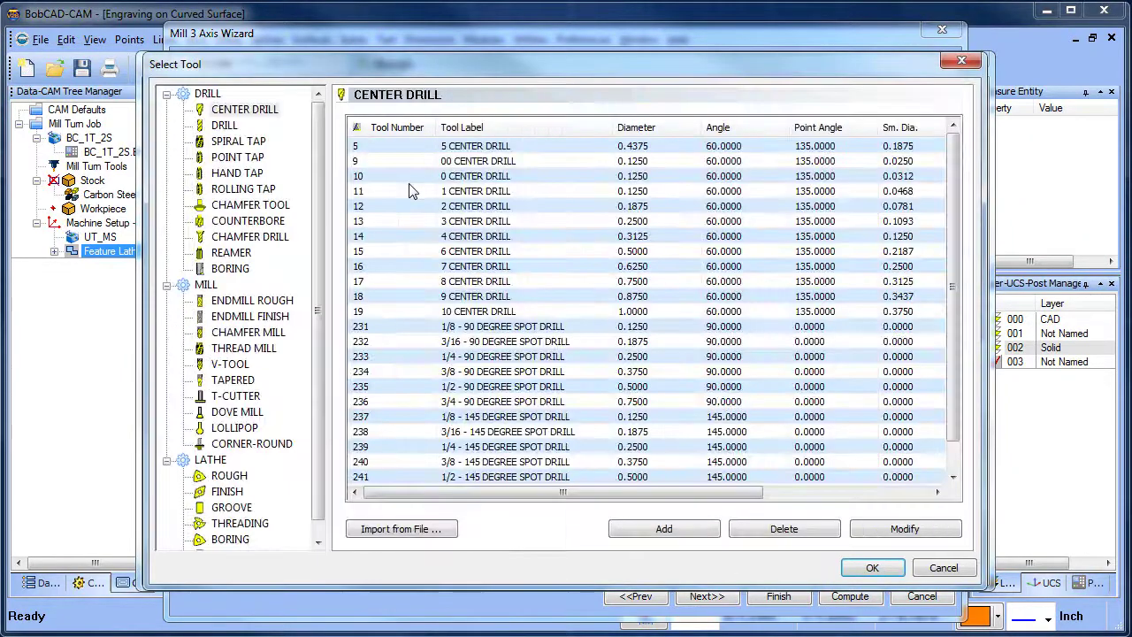
{"action": "left_click", "coordinate": [250, 301]}
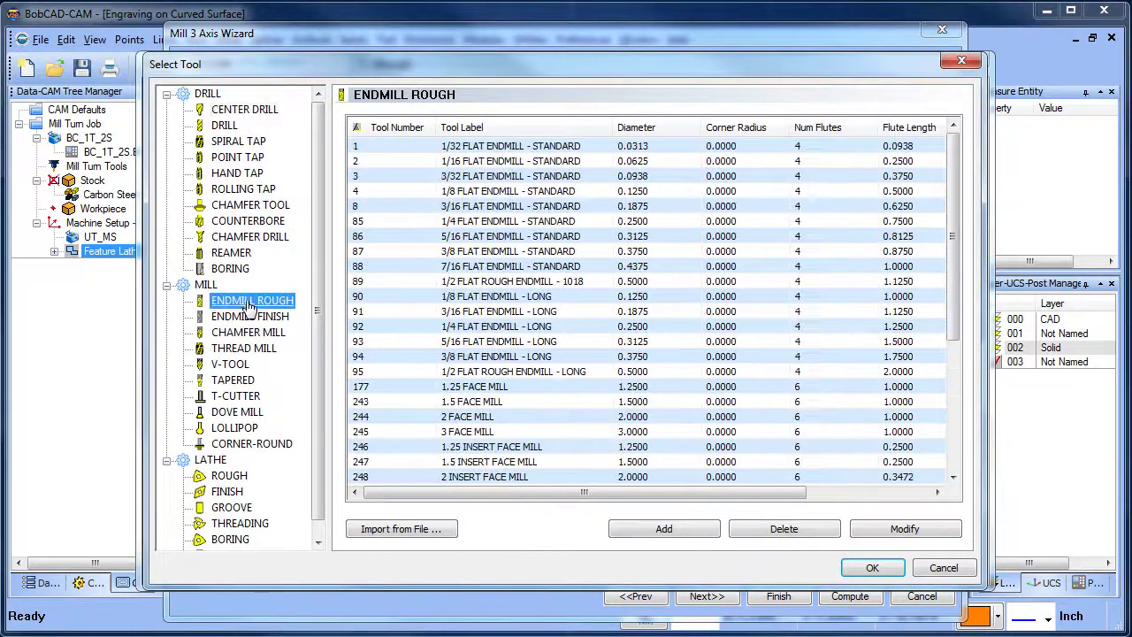
{"action": "left_click_drag", "start_coordinate": [955, 252], "coordinate": [964, 379]}
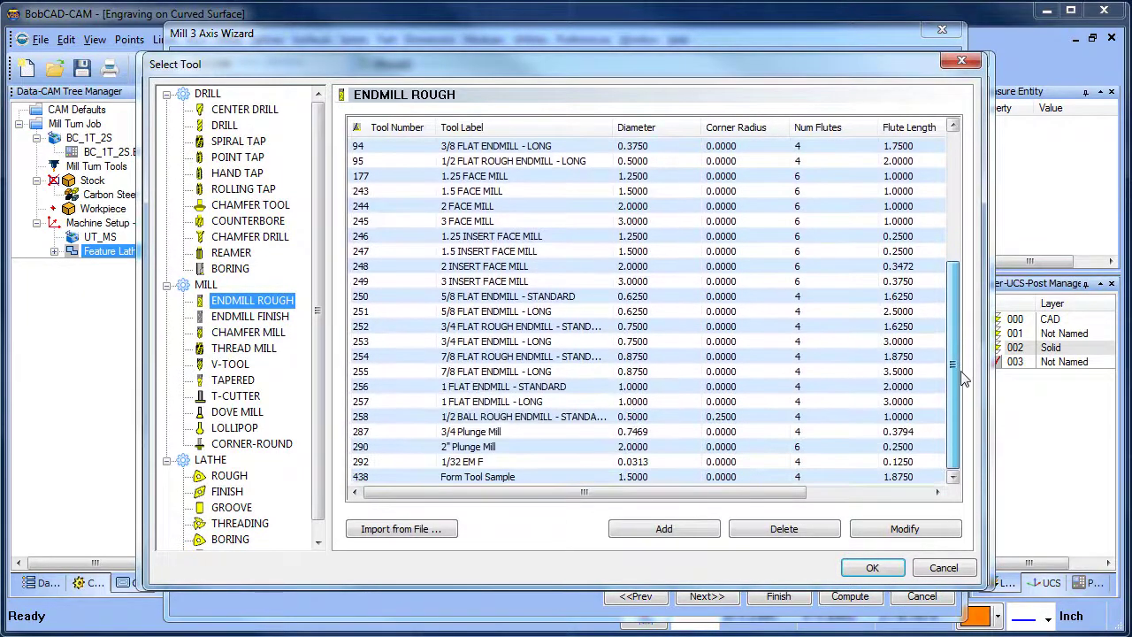
{"action": "left_click_drag", "start_coordinate": [964, 423], "coordinate": [955, 232]}
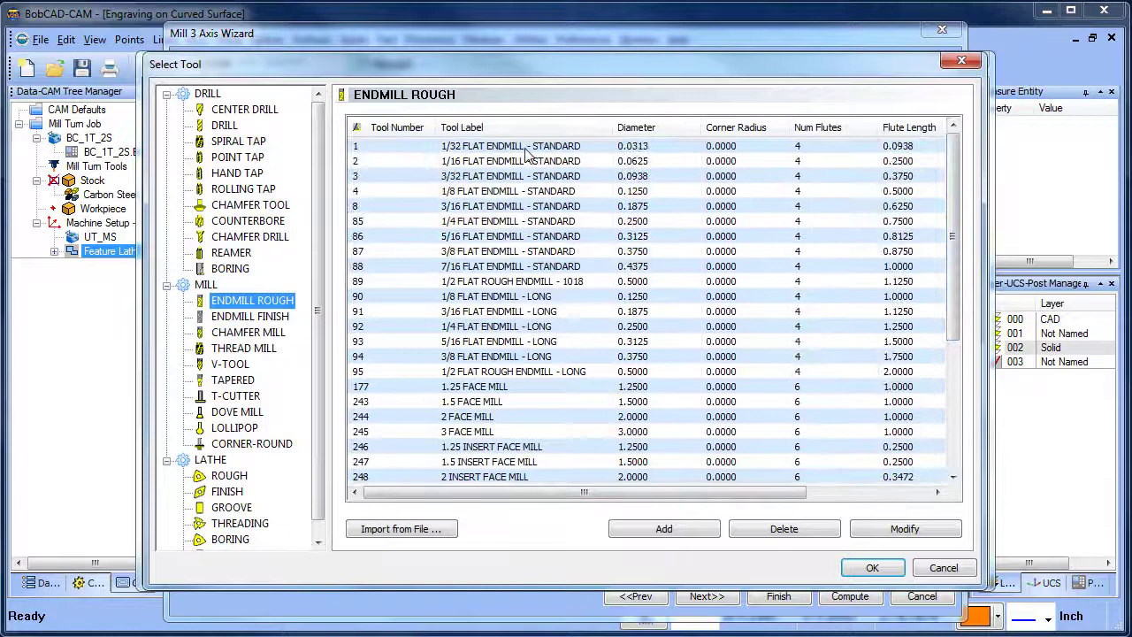
{"action": "left_click", "coordinate": [290, 319]}
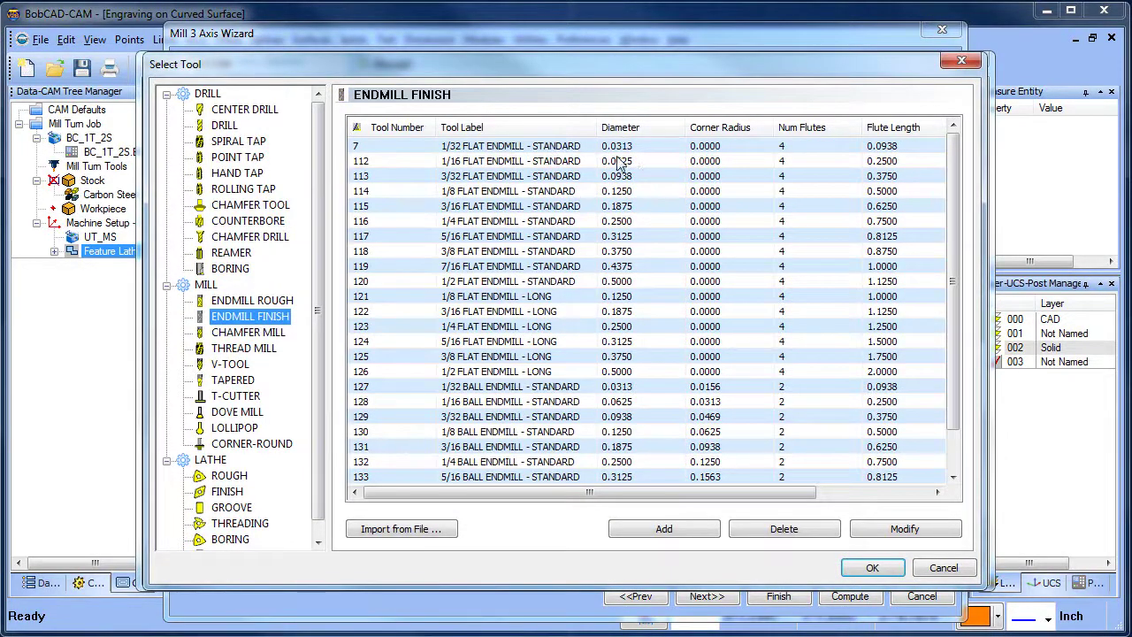
{"action": "left_click", "coordinate": [715, 435]}
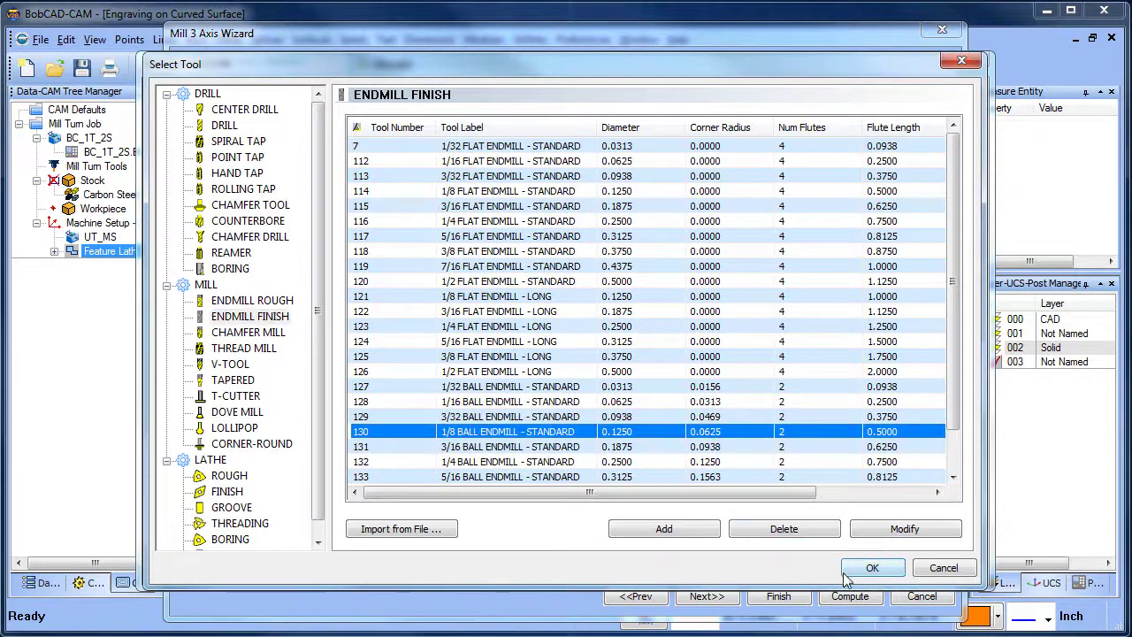
{"action": "left_click", "coordinate": [872, 568]}
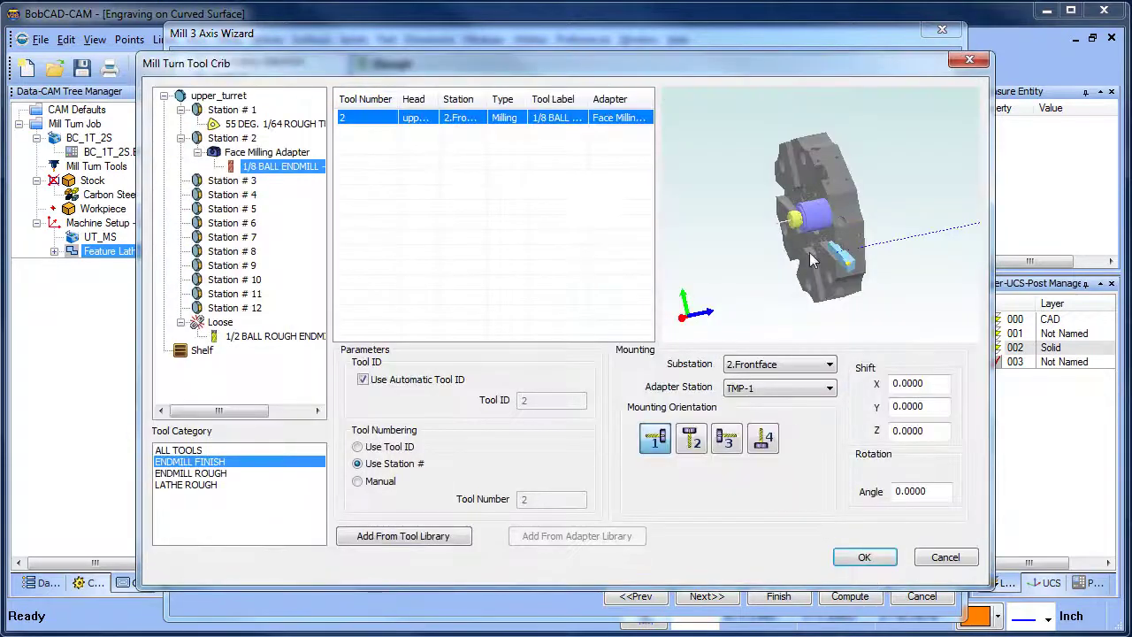
{"action": "left_click_drag", "start_coordinate": [811, 259], "coordinate": [856, 243]}
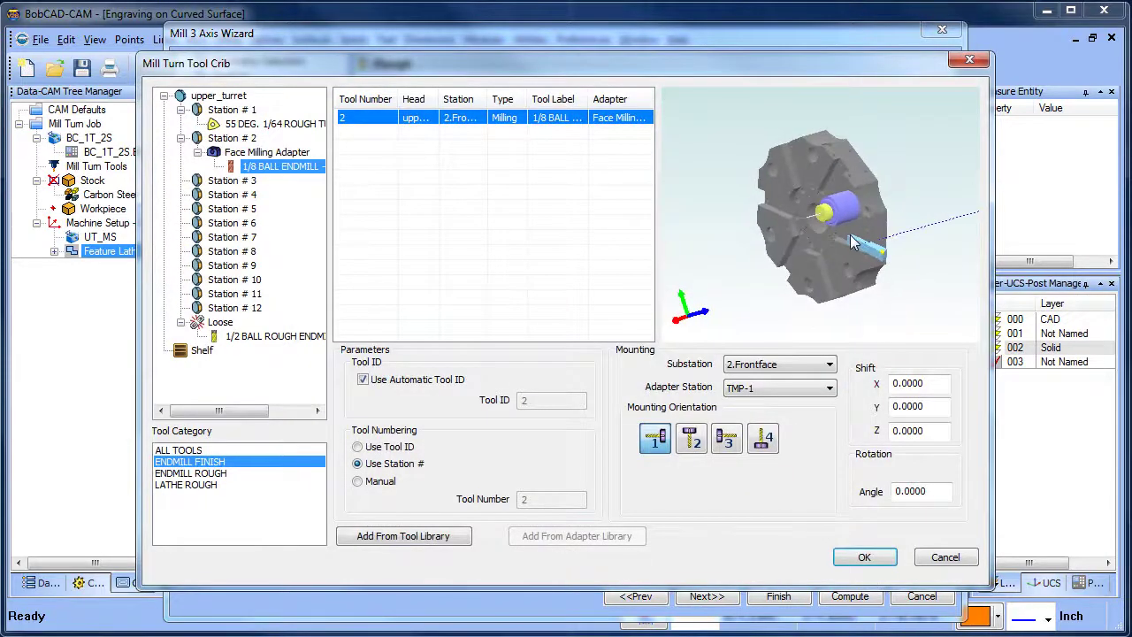
{"action": "left_click", "coordinate": [866, 559]}
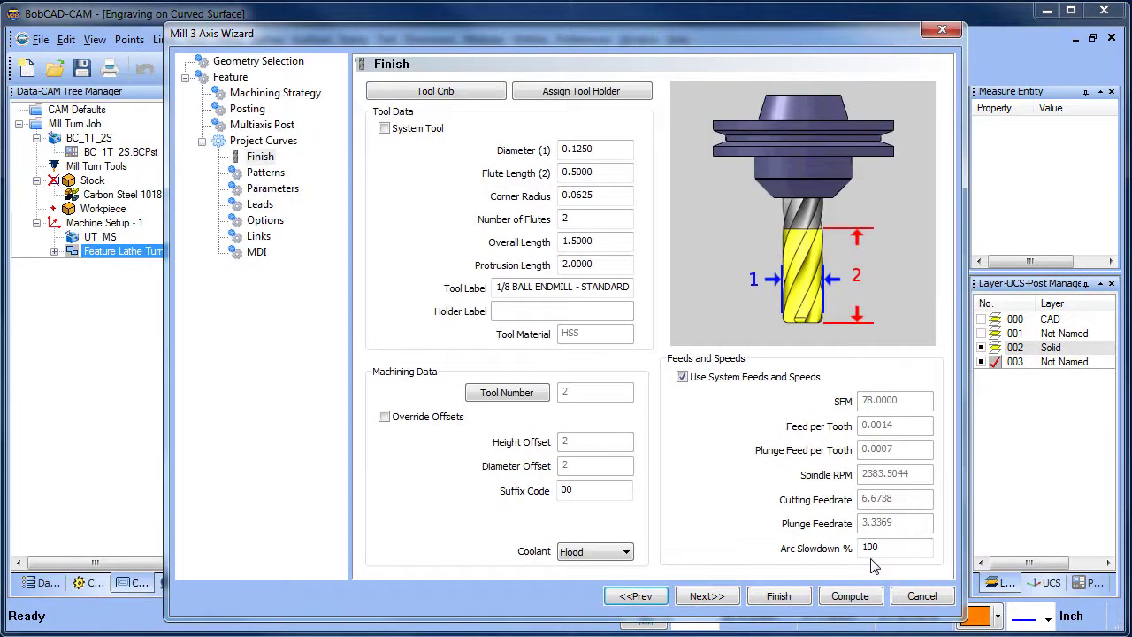
Hide layer 002 Solid and pick the Curved Surface text as projection curves.
{"action": "left_click", "coordinate": [265, 173]}
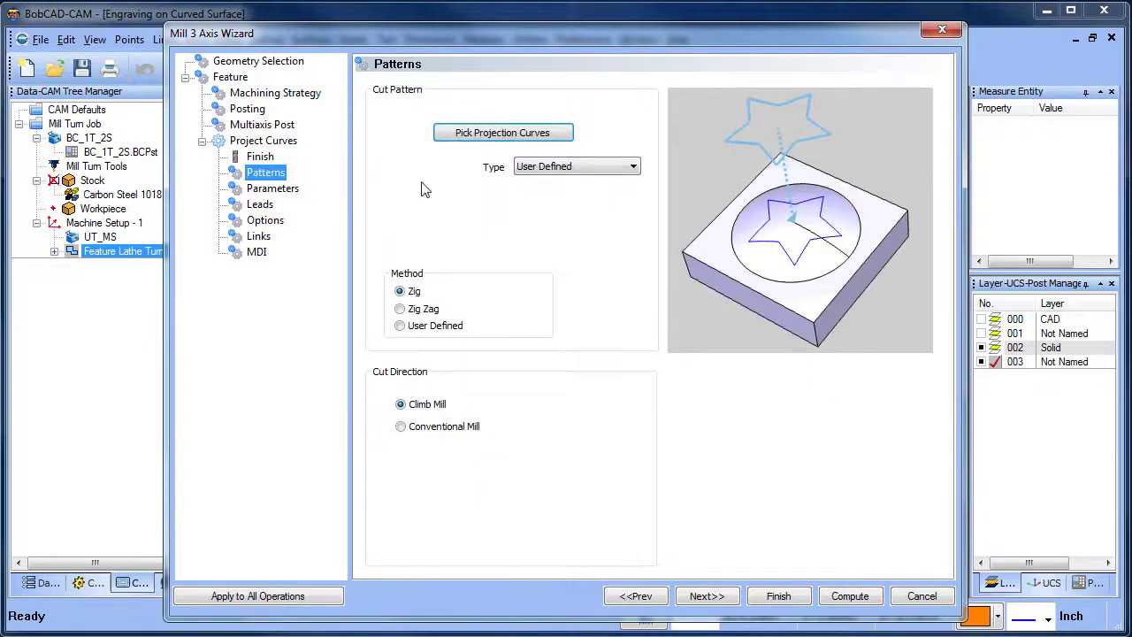
{"action": "left_click", "coordinate": [529, 141]}
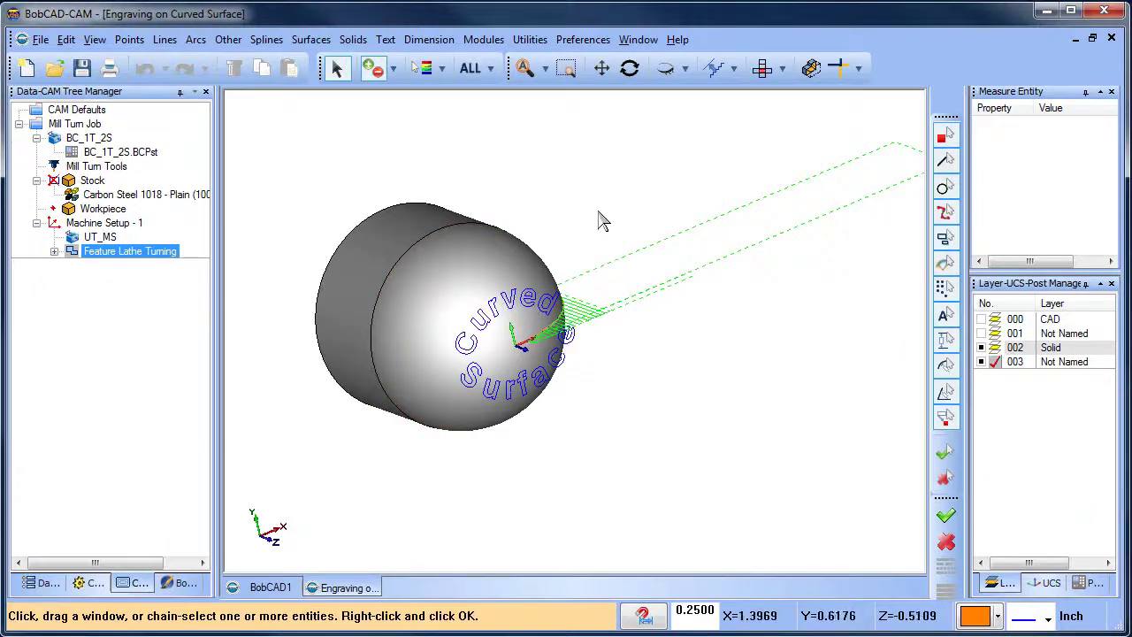
{"action": "middle_click_drag", "start_coordinate": [625, 189], "coordinate": [616, 260]}
{"action": "left_click", "coordinate": [981, 347]}
{"action": "middle_click_drag", "start_coordinate": [668, 367], "coordinate": [644, 336]}
{"action": "left_click", "coordinate": [470, 68]}
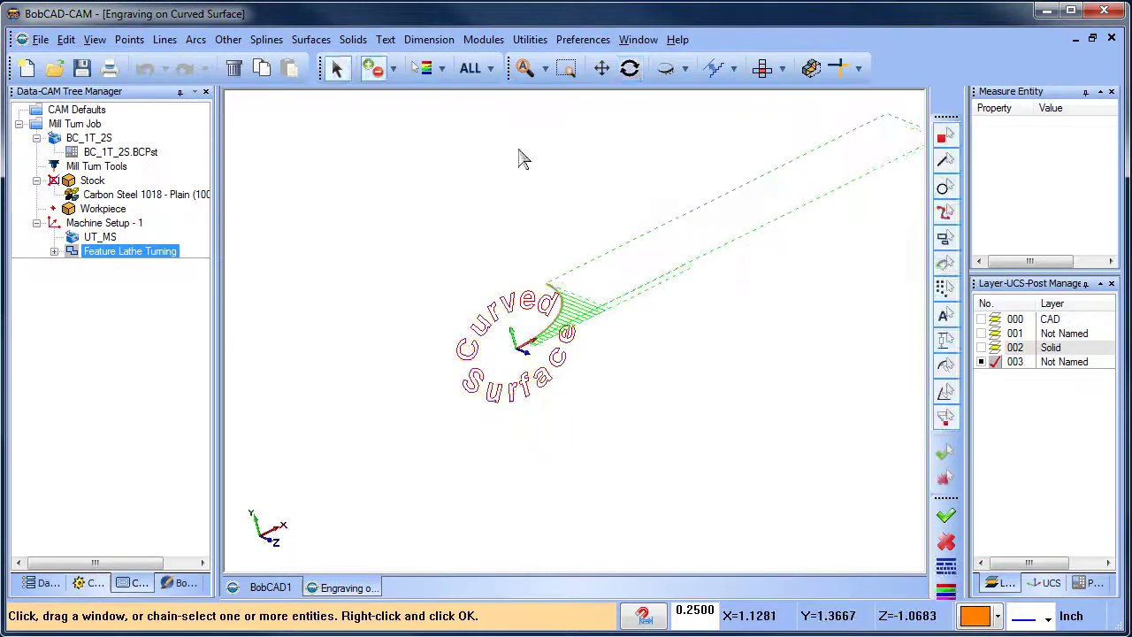
{"action": "right_click", "coordinate": [521, 159]}
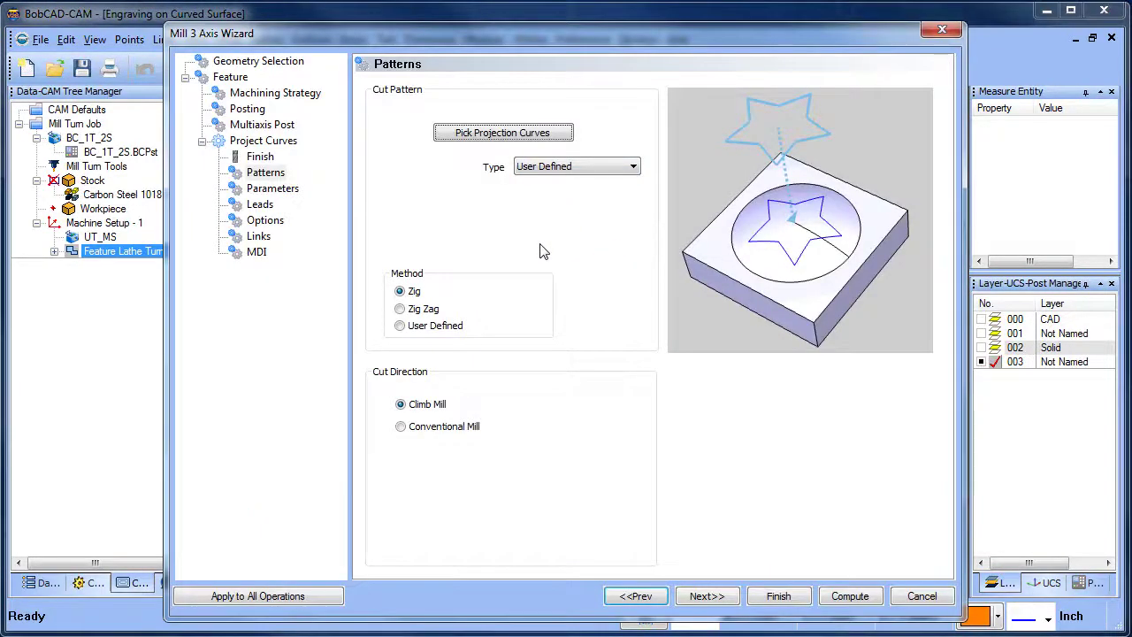
Edit the machining tolerance on Parameters and compute the engraving toolpath.
{"action": "left_click", "coordinate": [270, 189]}
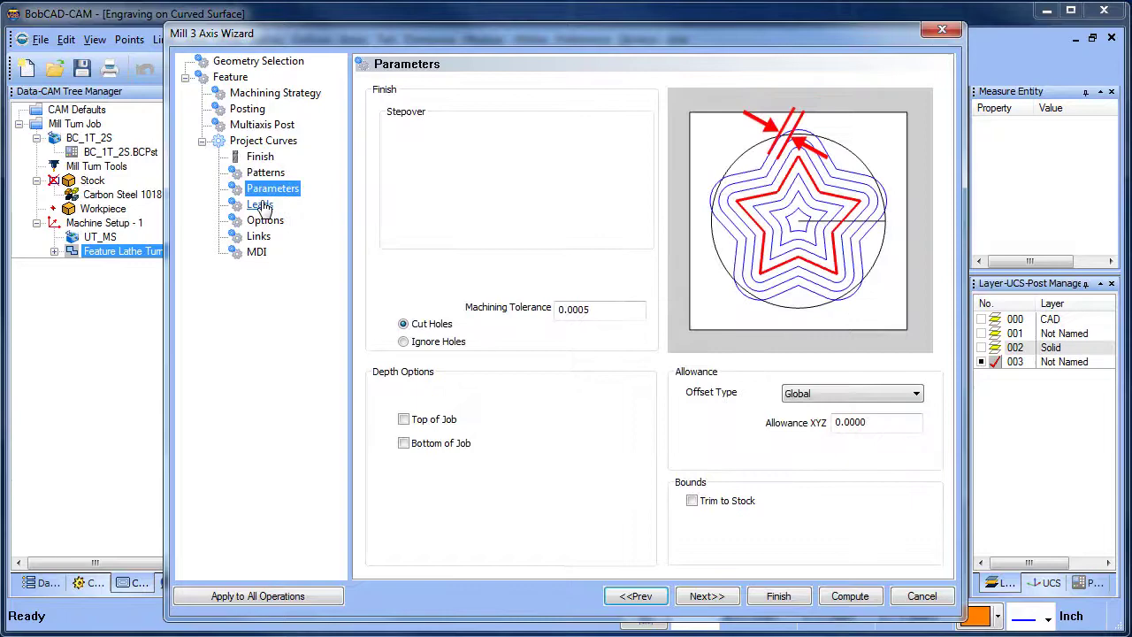
{"action": "double_click", "coordinate": [577, 309]}
{"action": "type", "text": "."}
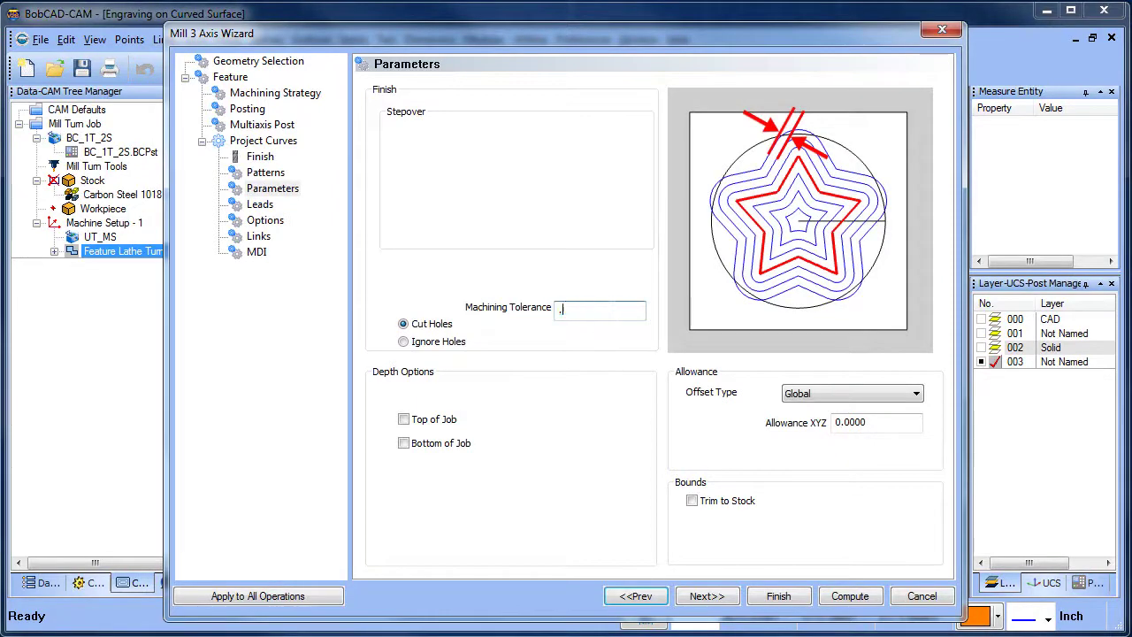
{"action": "left_click", "coordinate": [865, 590]}
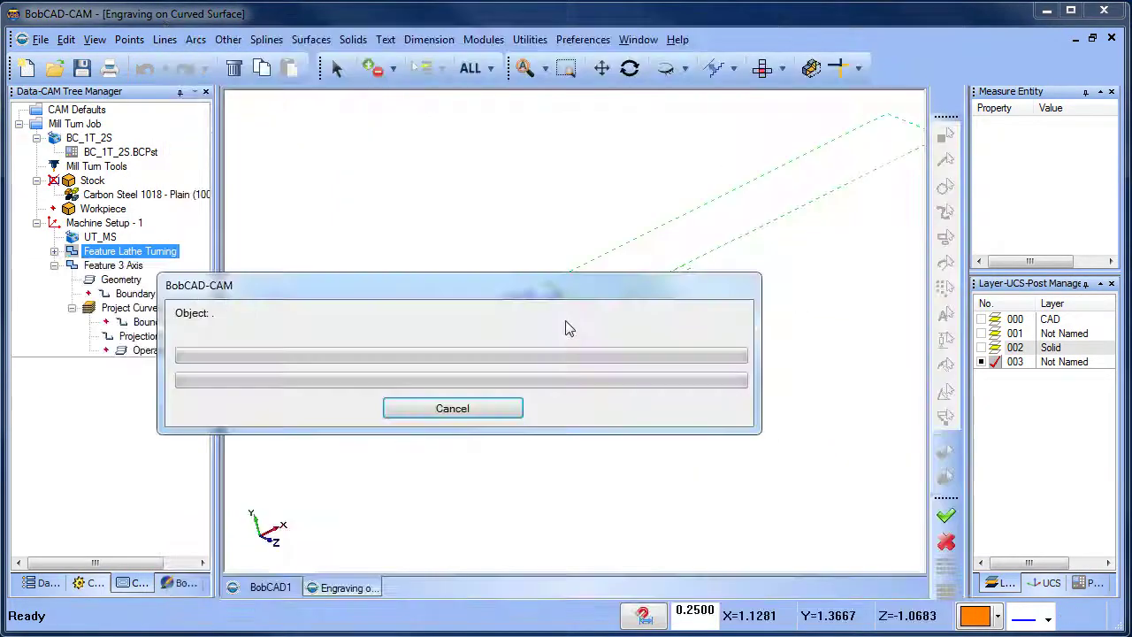
Blank the Feature Lathe Turning toolpath.
{"action": "middle_click_drag", "start_coordinate": [520, 326], "coordinate": [661, 393]}
{"action": "left_click", "coordinate": [135, 294]}
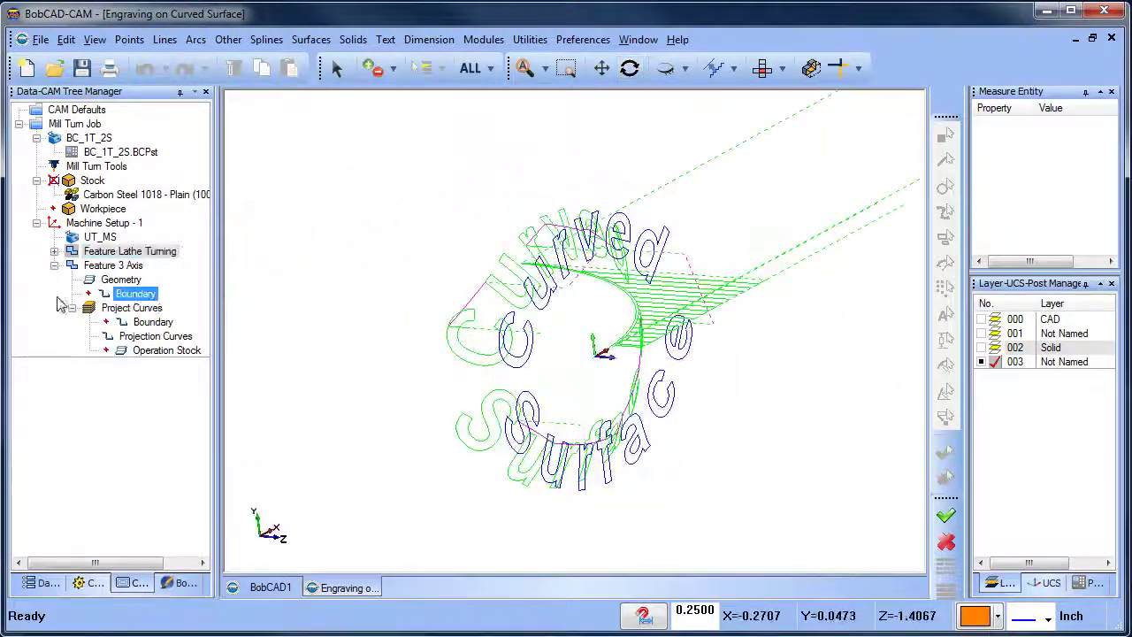
{"action": "left_click", "coordinate": [54, 251]}
{"action": "left_click", "coordinate": [126, 253]}
{"action": "right_click", "coordinate": [127, 258]}
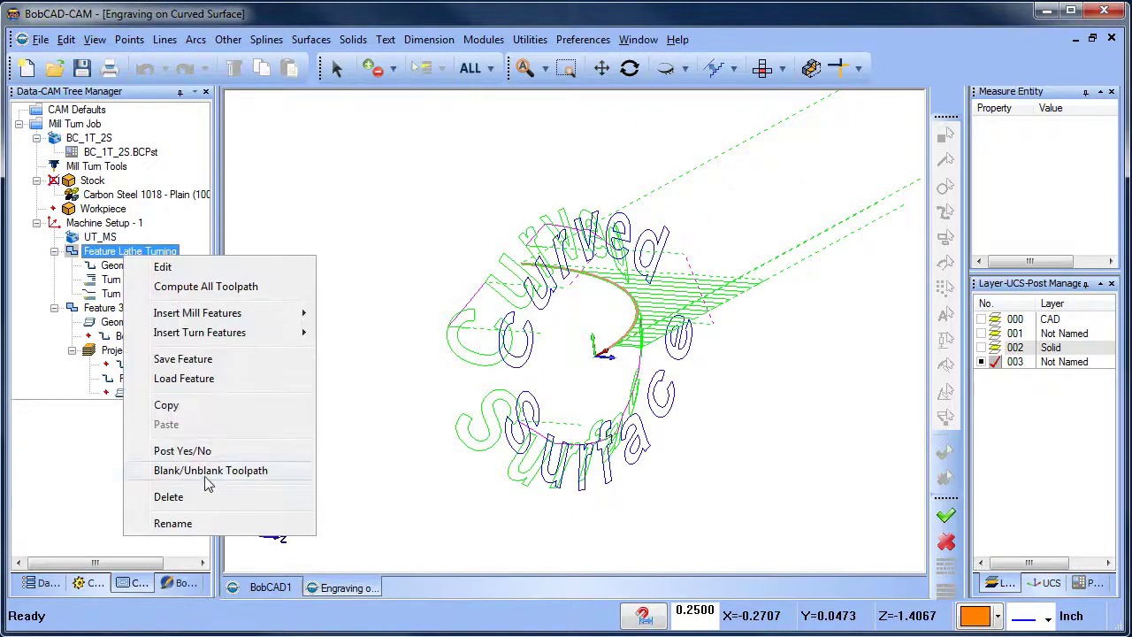
{"action": "left_click", "coordinate": [233, 480]}
Add new layer 004 and hide layer 003's text outlines, facing the lettering.
{"action": "middle_click_drag", "start_coordinate": [671, 420], "coordinate": [492, 316]}
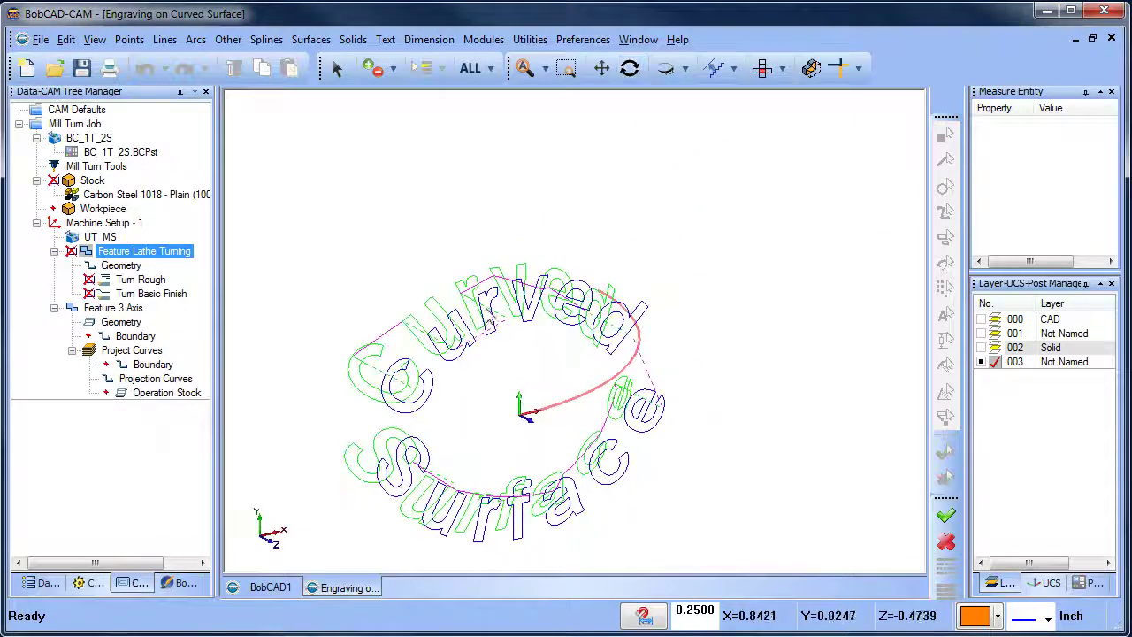
{"action": "left_click", "coordinate": [135, 336]}
{"action": "left_click", "coordinate": [113, 308]}
{"action": "scroll", "coordinate": [528, 346], "scroll_direction": "down", "scroll_amount": 3}
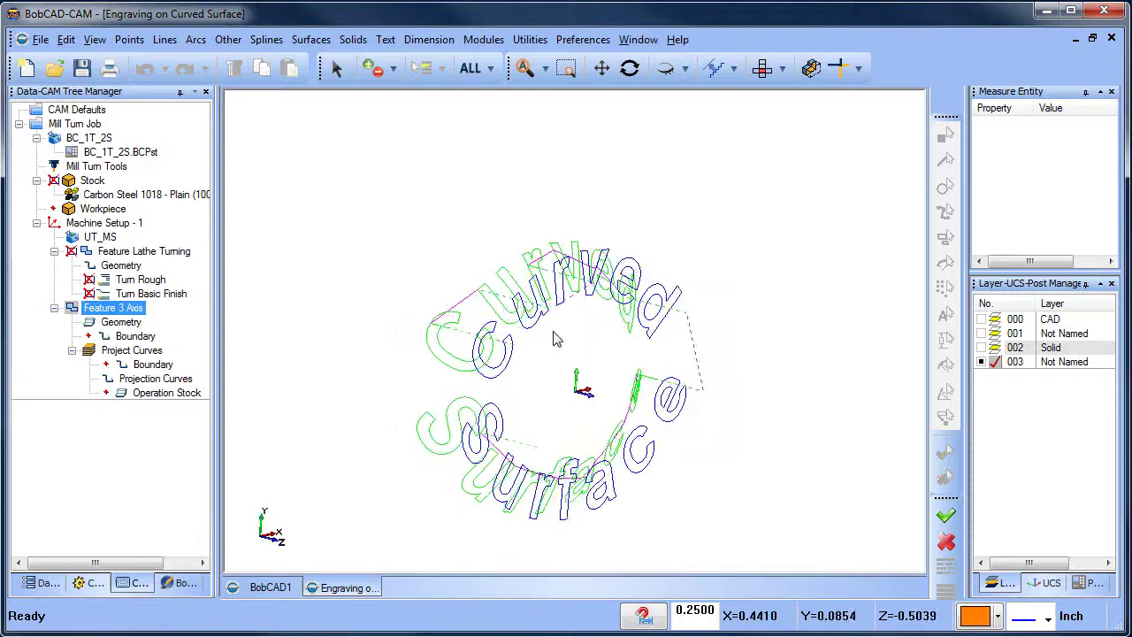
{"action": "right_click", "coordinate": [999, 362]}
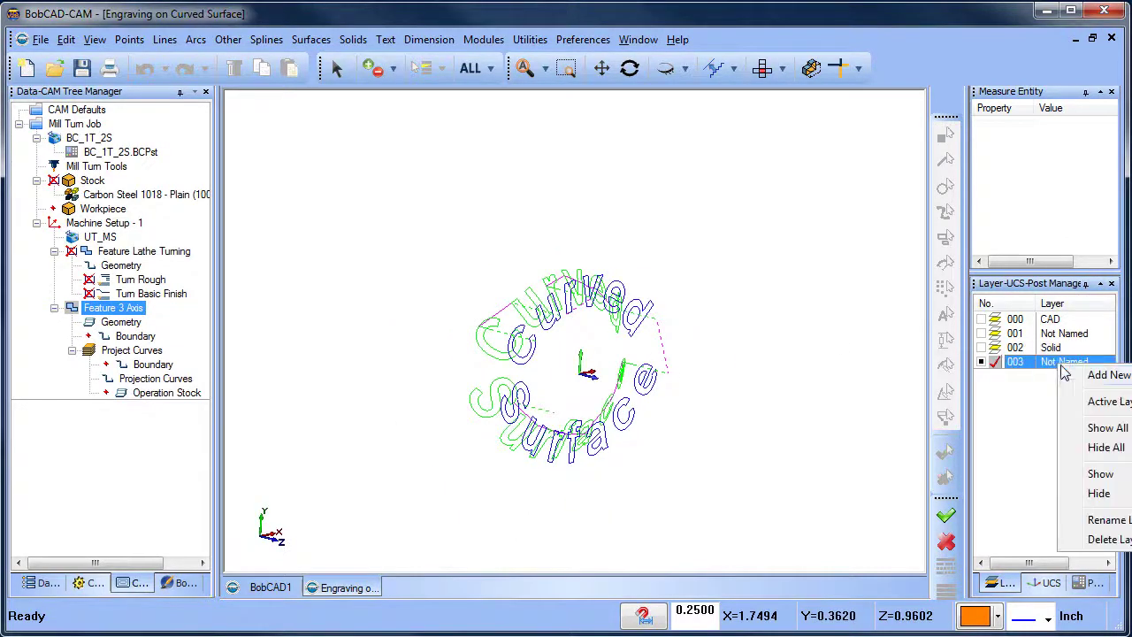
{"action": "left_click", "coordinate": [1039, 371]}
{"action": "left_click", "coordinate": [984, 363]}
{"action": "middle_click_drag", "start_coordinate": [606, 354], "coordinate": [546, 390]}
{"action": "scroll", "coordinate": [575, 371], "scroll_direction": "up", "scroll_amount": 3}
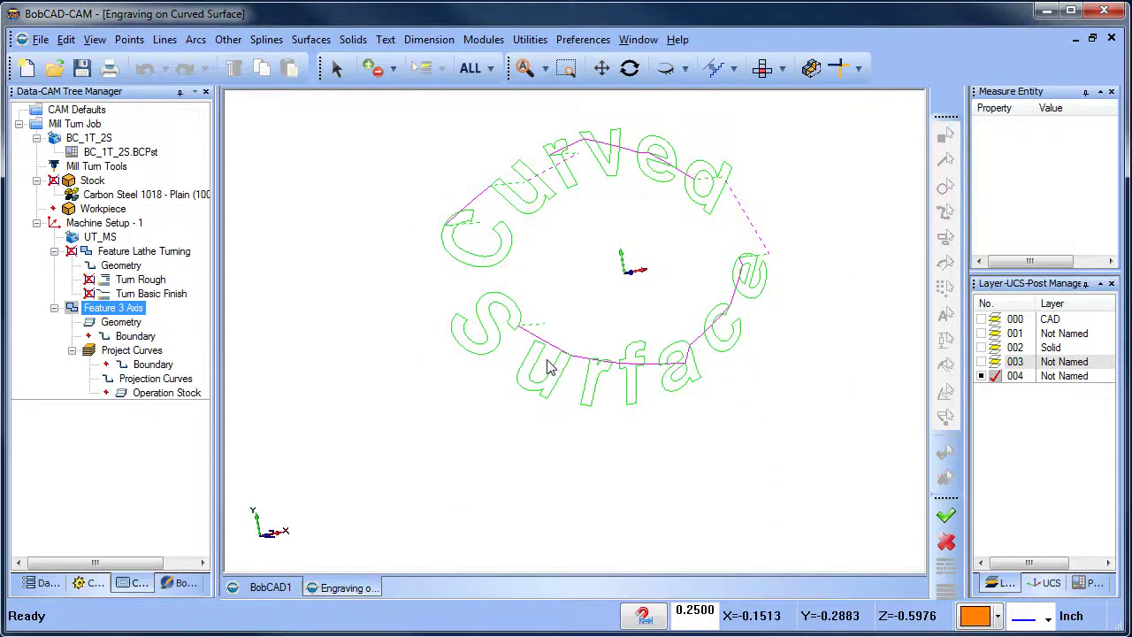
Reopen Feature 3 Axis's link settings, recompute, and inspect the toolpath.
{"action": "right_click", "coordinate": [112, 308]}
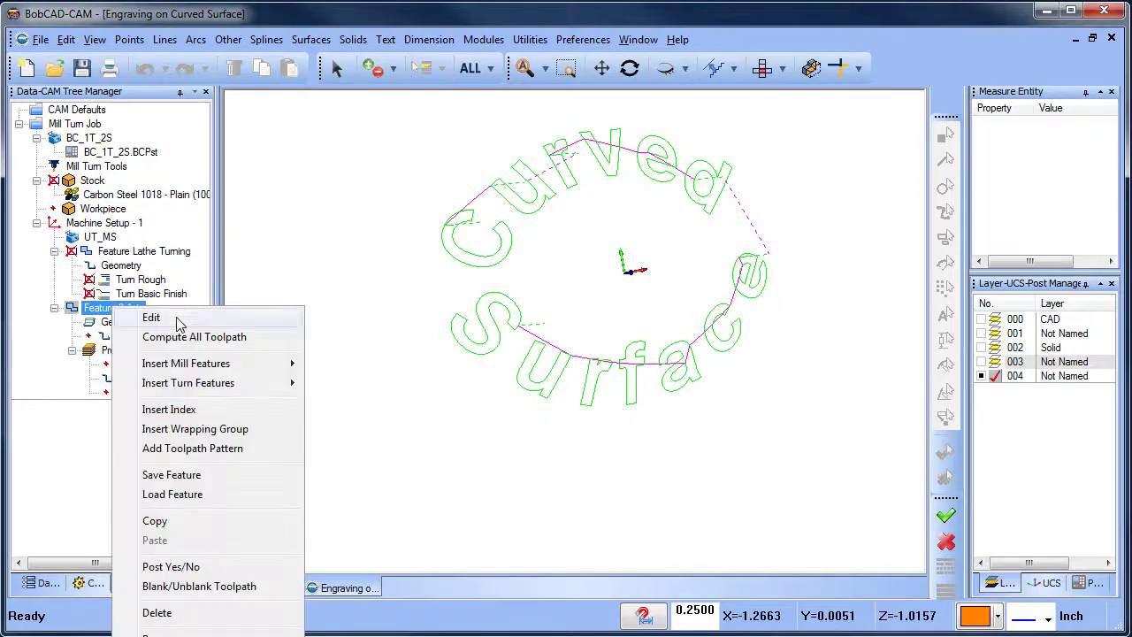
{"action": "left_click", "coordinate": [177, 320]}
{"action": "left_click", "coordinate": [267, 157]}
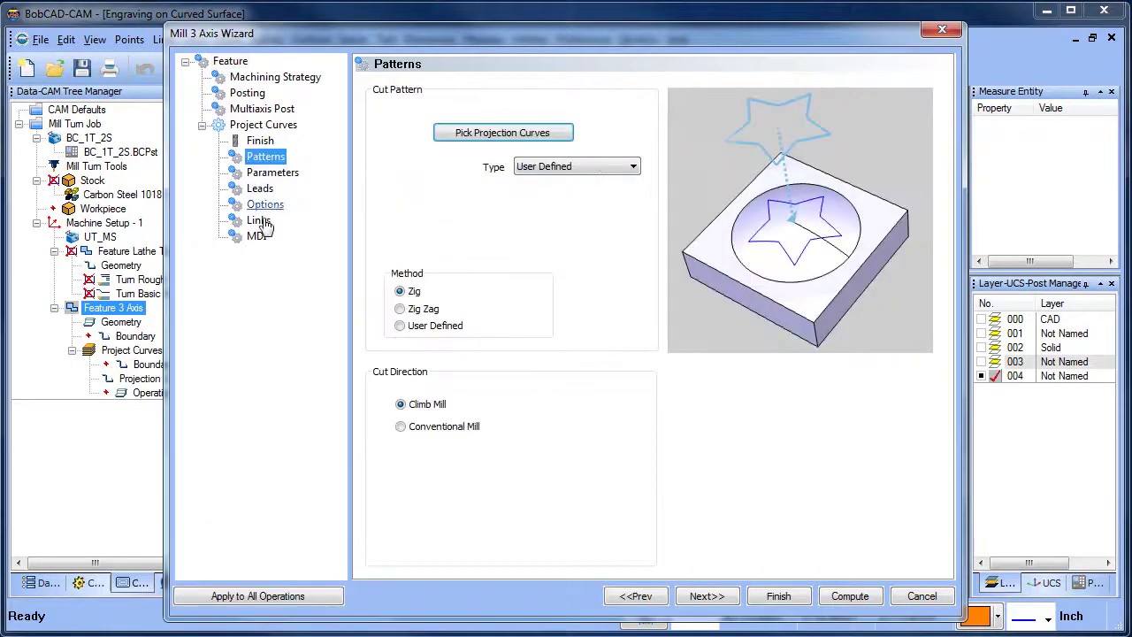
{"action": "left_click", "coordinate": [259, 220]}
{"action": "left_click", "coordinate": [880, 404]}
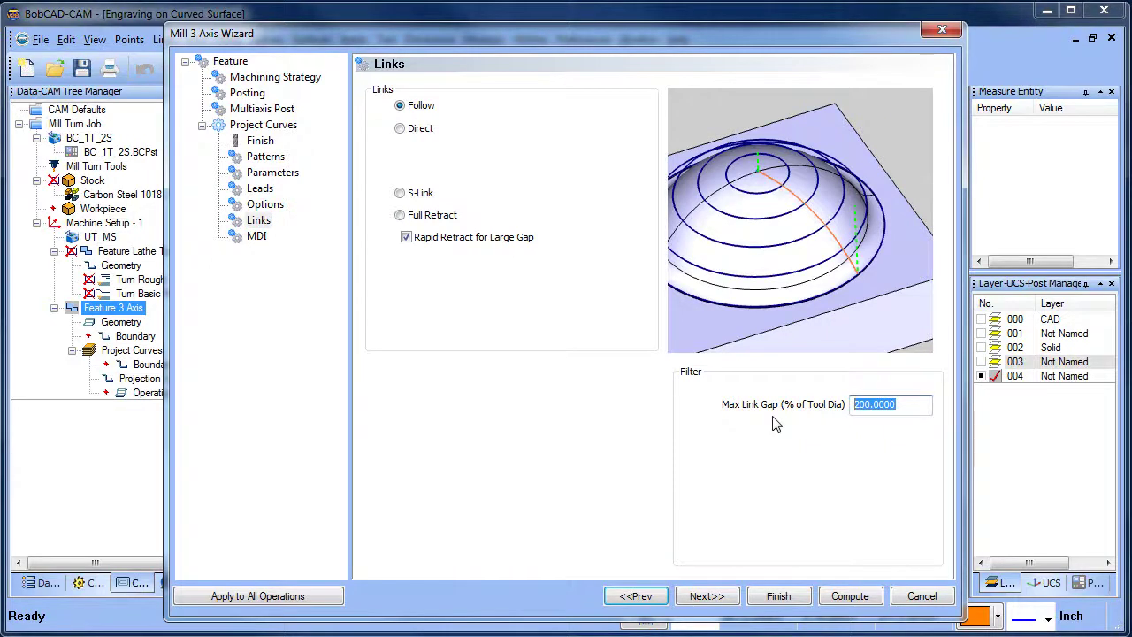
{"action": "left_click", "coordinate": [850, 597]}
{"action": "middle_click_drag", "start_coordinate": [551, 336], "coordinate": [480, 235]}
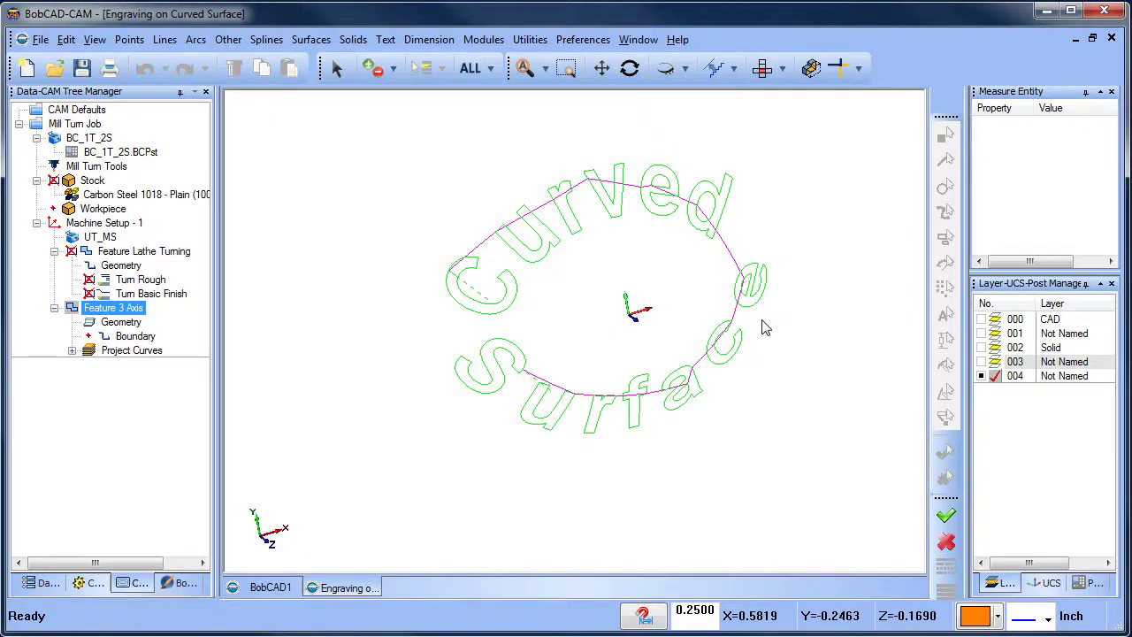
{"action": "mouse_move", "coordinate": [674, 271]}
{"action": "middle_mouse_down"}
{"action": "mouse_move", "coordinate": [657, 321]}
{"action": "mouse_move", "coordinate": [662, 363]}
{"action": "mouse_move", "coordinate": [677, 260]}
{"action": "middle_mouse_up"}
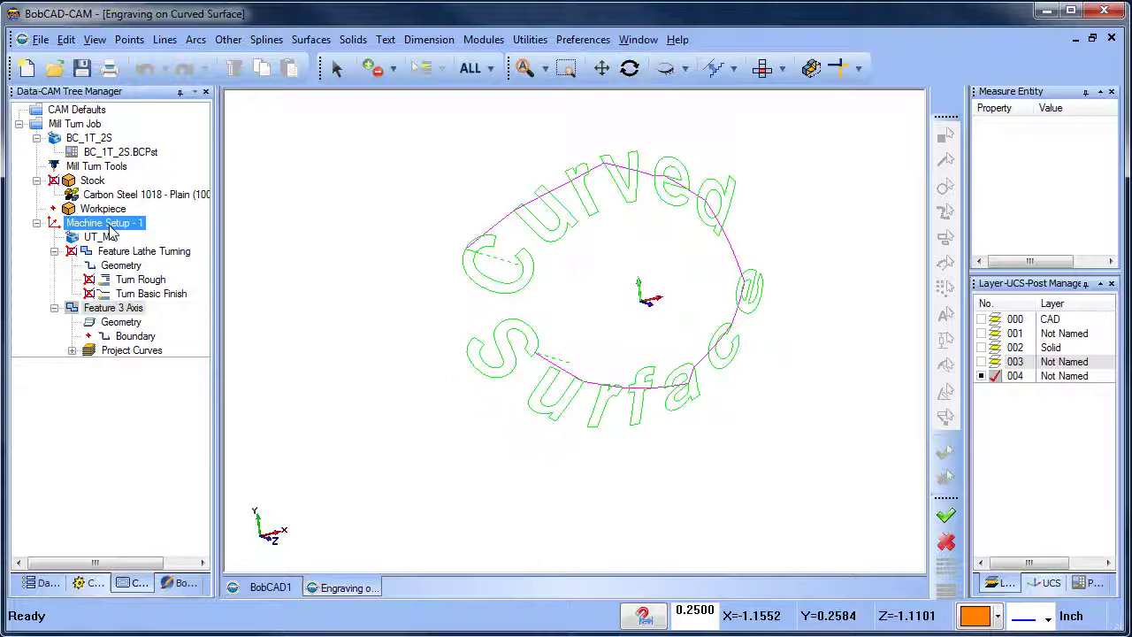
Set Max Link Gap to 50 and recompute, then review the whole toolpath.
{"action": "right_click", "coordinate": [124, 308]}
{"action": "left_click", "coordinate": [177, 317]}
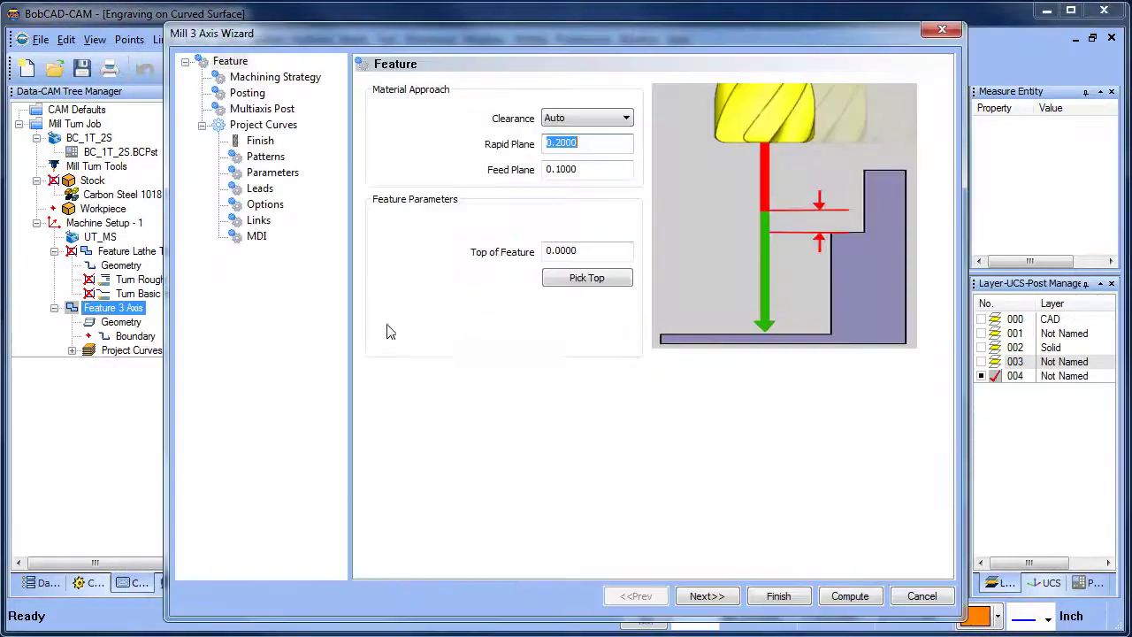
{"action": "left_click", "coordinate": [270, 223]}
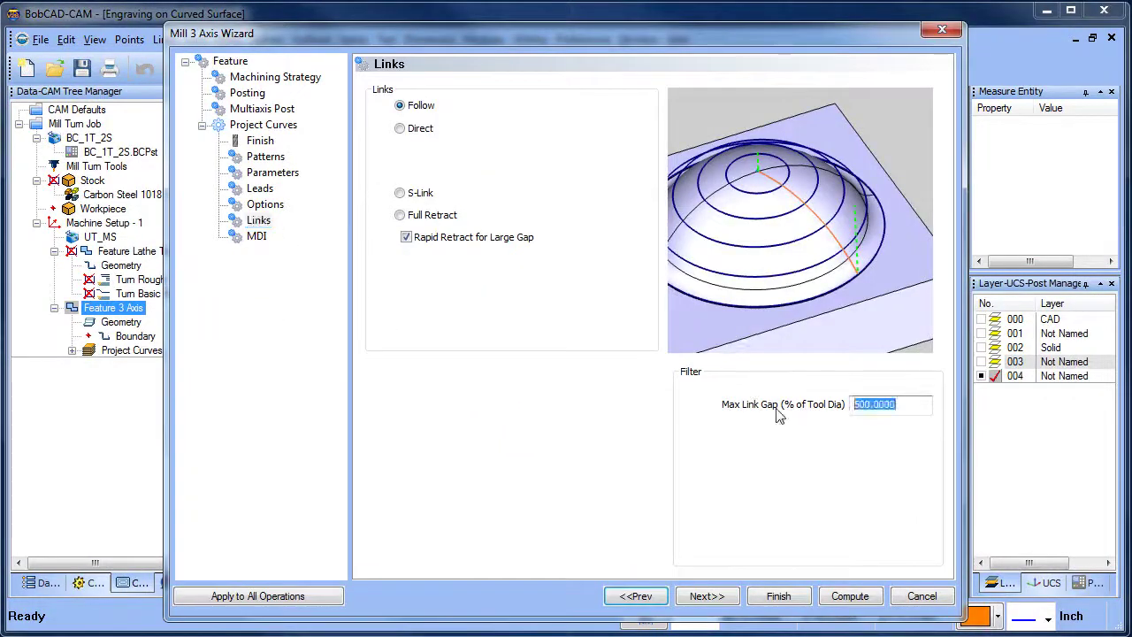
{"action": "type", "text": "50"}
{"action": "left_click", "coordinate": [853, 598]}
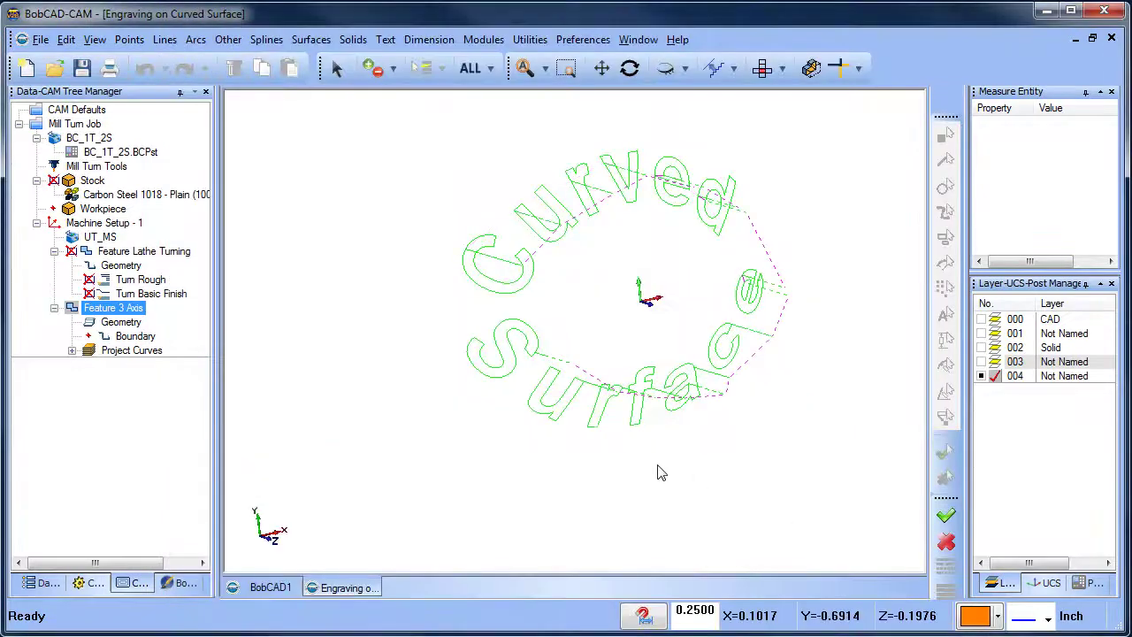
{"action": "middle_click_drag", "start_coordinate": [639, 362], "coordinate": [707, 268]}
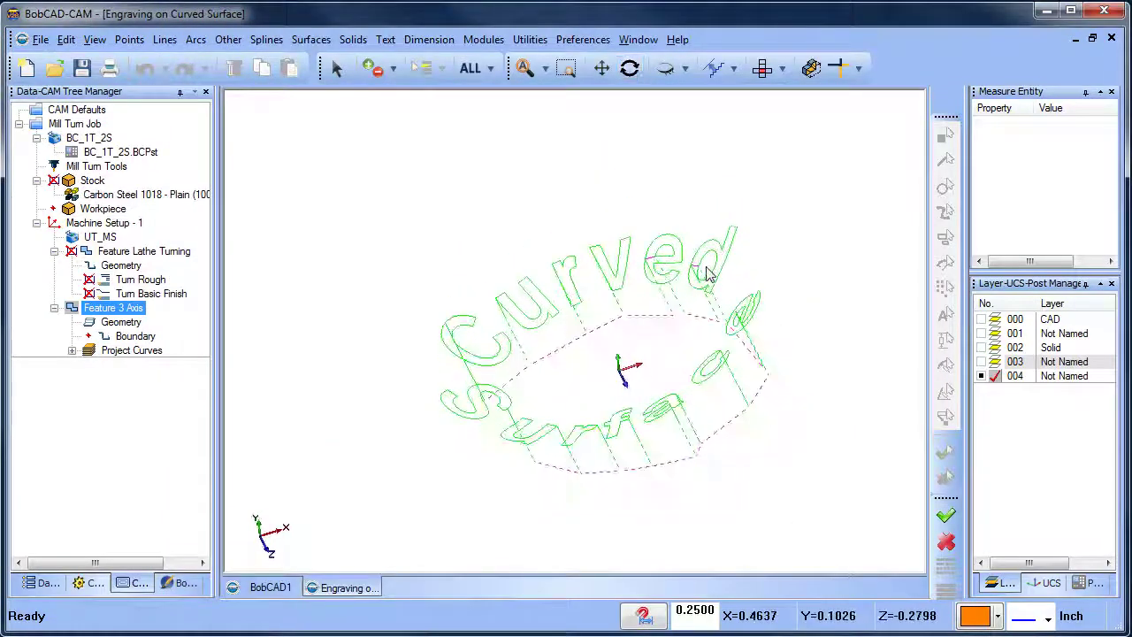
{"action": "scroll", "coordinate": [658, 277], "scroll_direction": "up", "scroll_amount": 3}
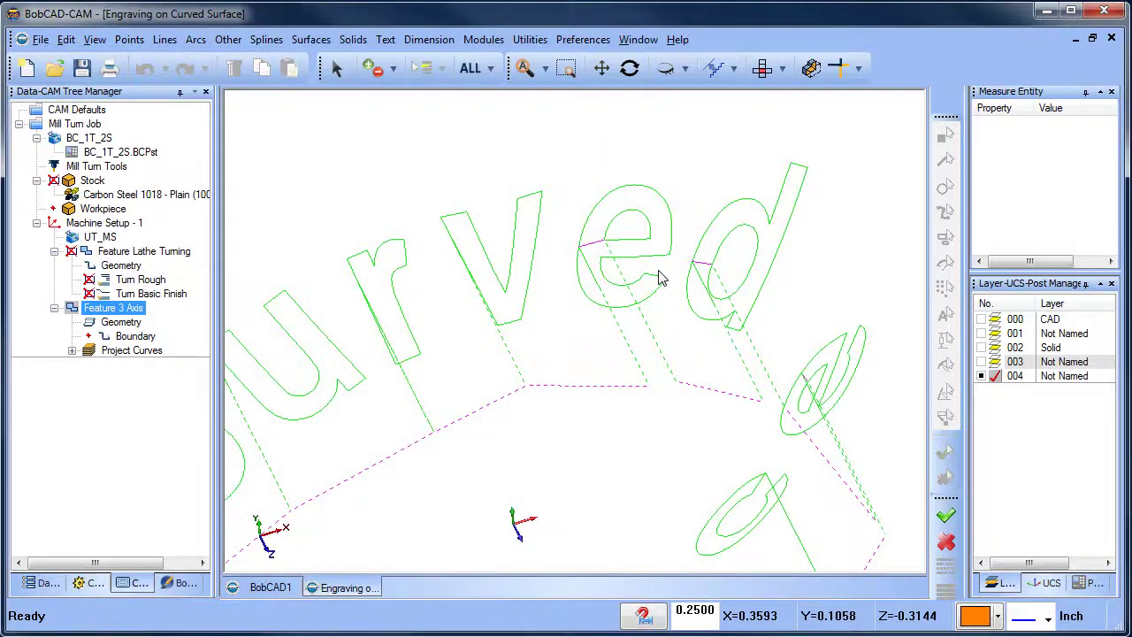
{"action": "scroll", "coordinate": [631, 346], "scroll_direction": "down", "scroll_amount": 3}
{"action": "middle_click_drag", "start_coordinate": [632, 346], "coordinate": [649, 405]}
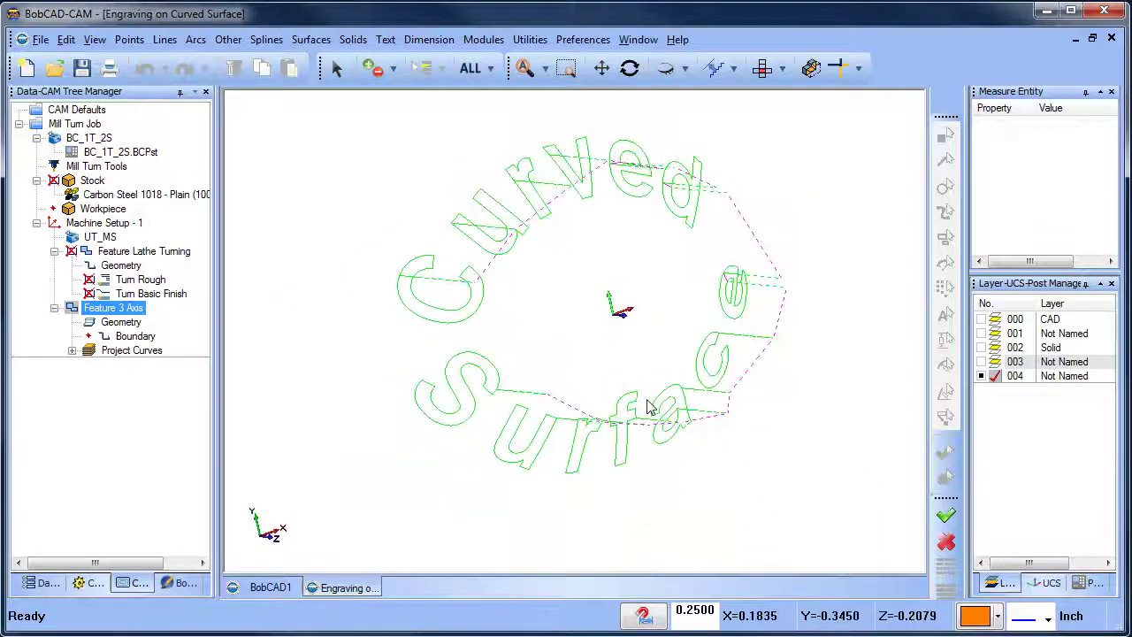
Switch the pattern type to Offset, edit the stepover, and recompute.
{"action": "right_click", "coordinate": [123, 311]}
{"action": "left_click", "coordinate": [160, 316]}
{"action": "left_click", "coordinate": [265, 157]}
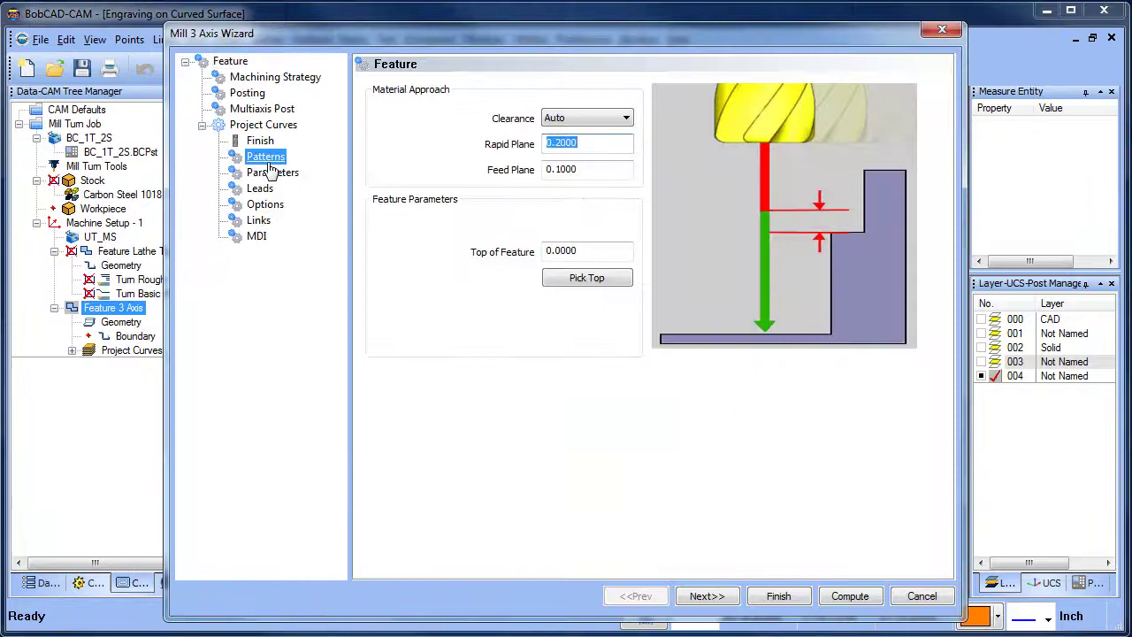
{"action": "left_click", "coordinate": [610, 173]}
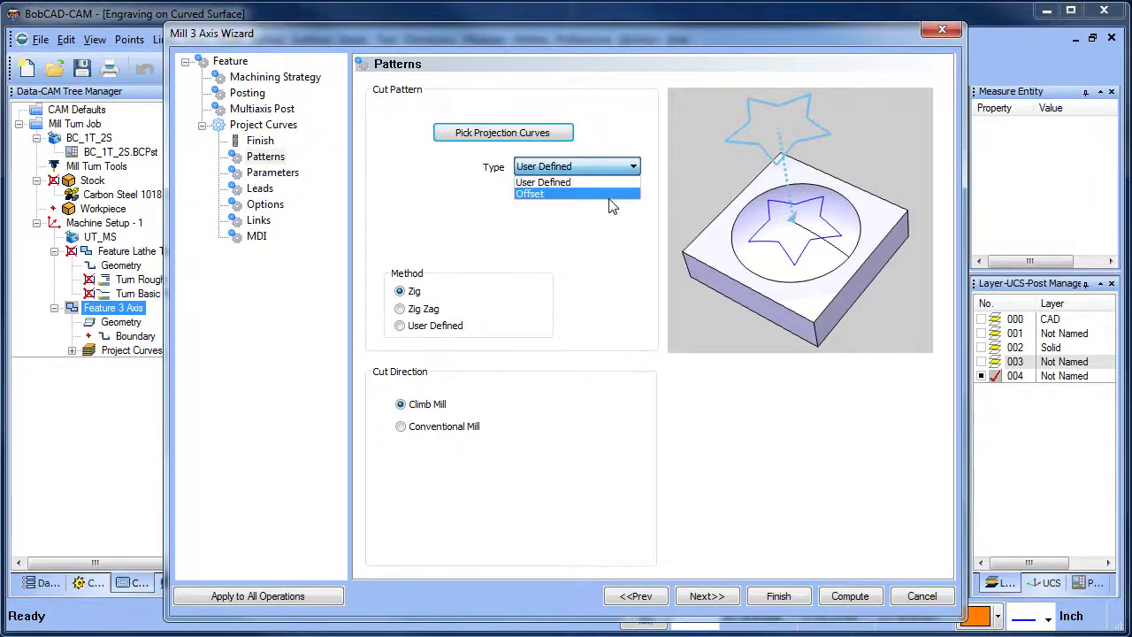
{"action": "left_click", "coordinate": [614, 196]}
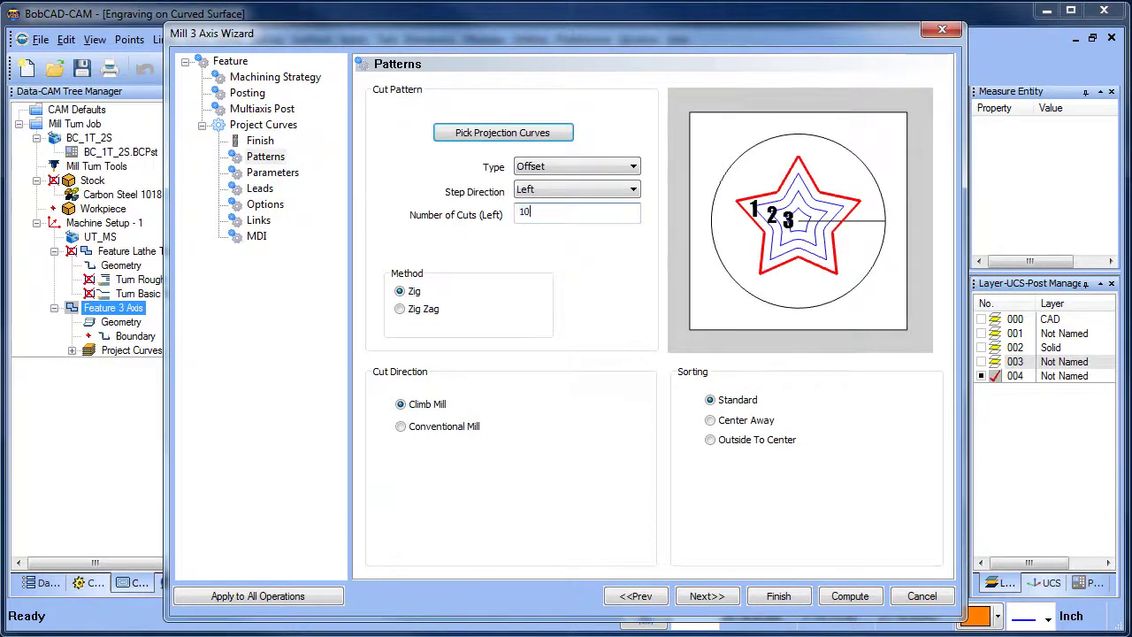
{"action": "left_click", "coordinate": [281, 175]}
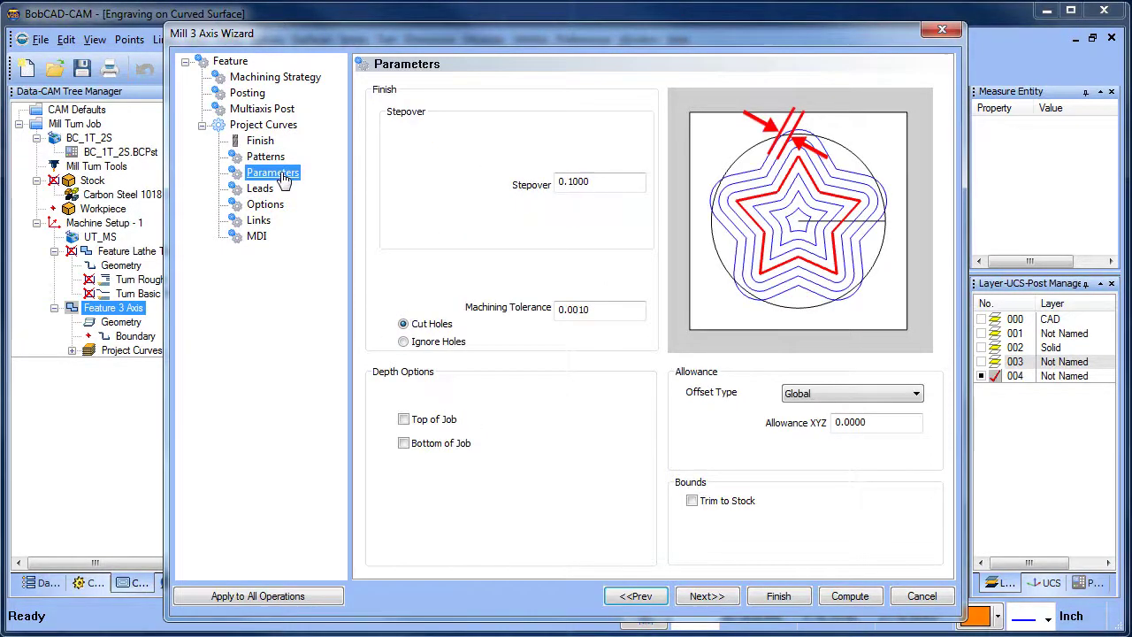
{"action": "double_click", "coordinate": [634, 184]}
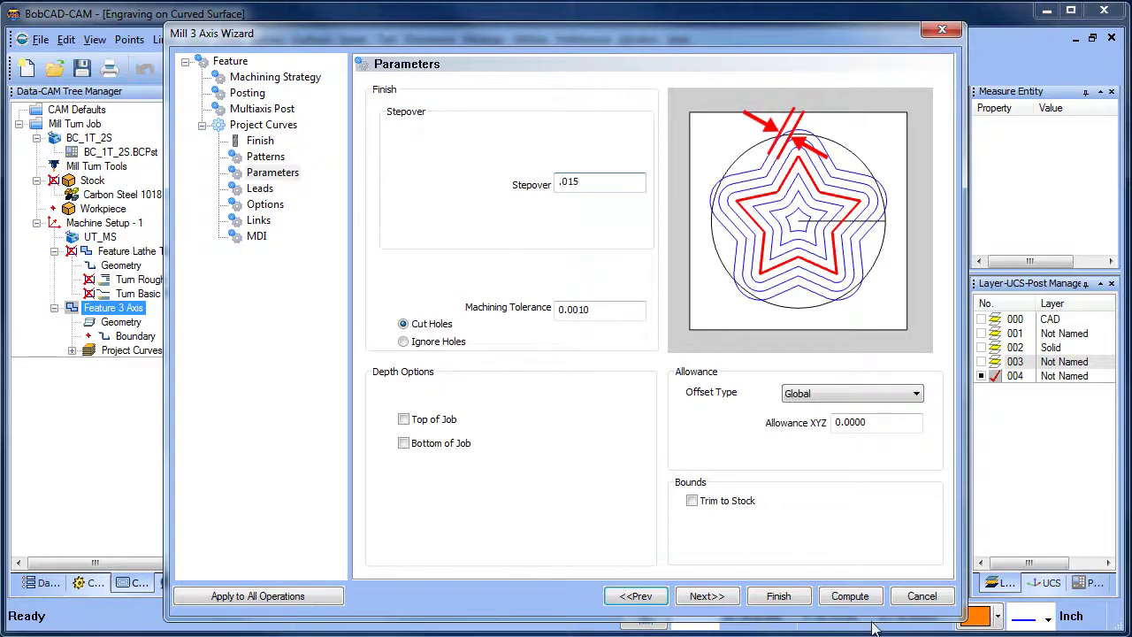
{"action": "left_click", "coordinate": [849, 598]}
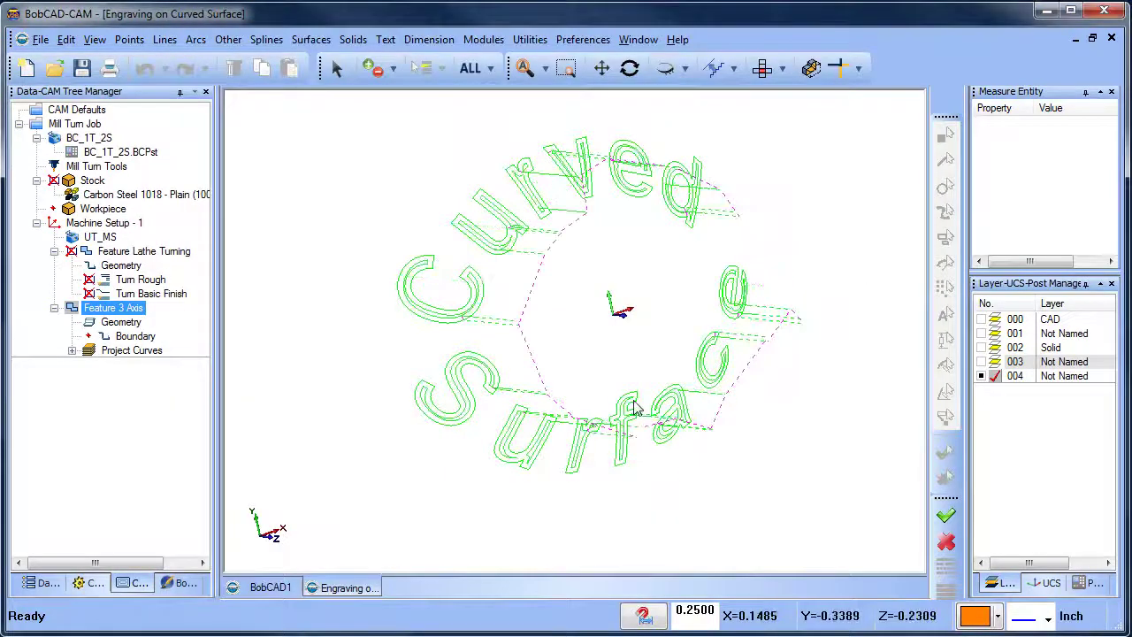
{"action": "middle_click_drag", "start_coordinate": [635, 407], "coordinate": [664, 392]}
Refine the stepover to .005, recompute, and show the Solid layer again.
{"action": "right_click", "coordinate": [126, 309]}
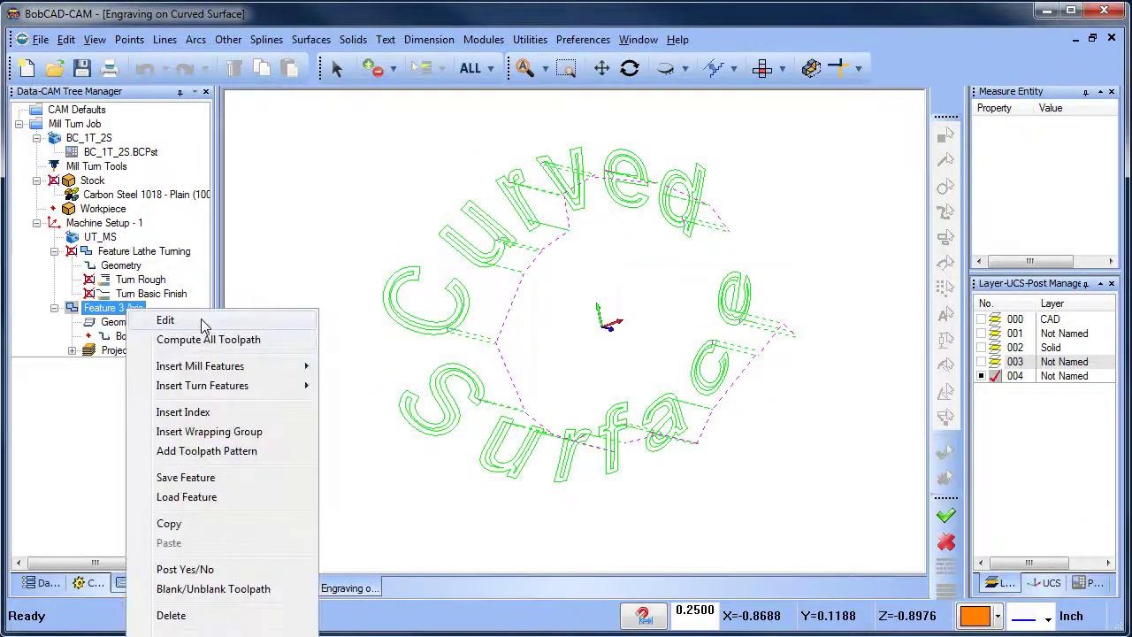
{"action": "left_click", "coordinate": [202, 323]}
{"action": "left_click", "coordinate": [269, 172]}
{"action": "left_click_drag", "start_coordinate": [605, 182], "coordinate": [477, 206]}
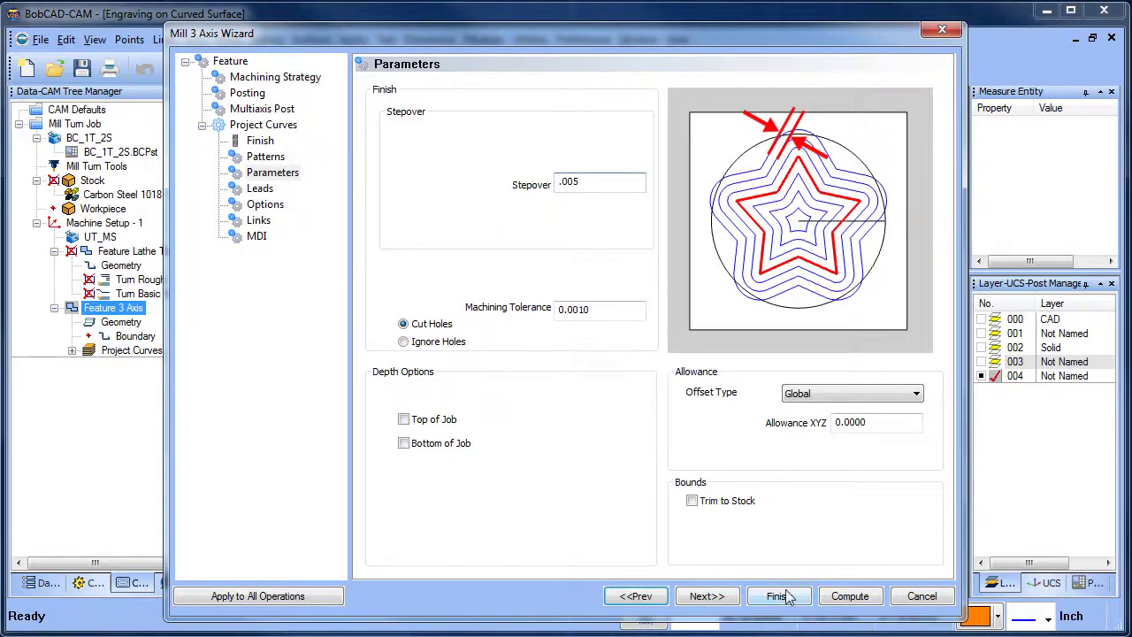
{"action": "left_click", "coordinate": [849, 598]}
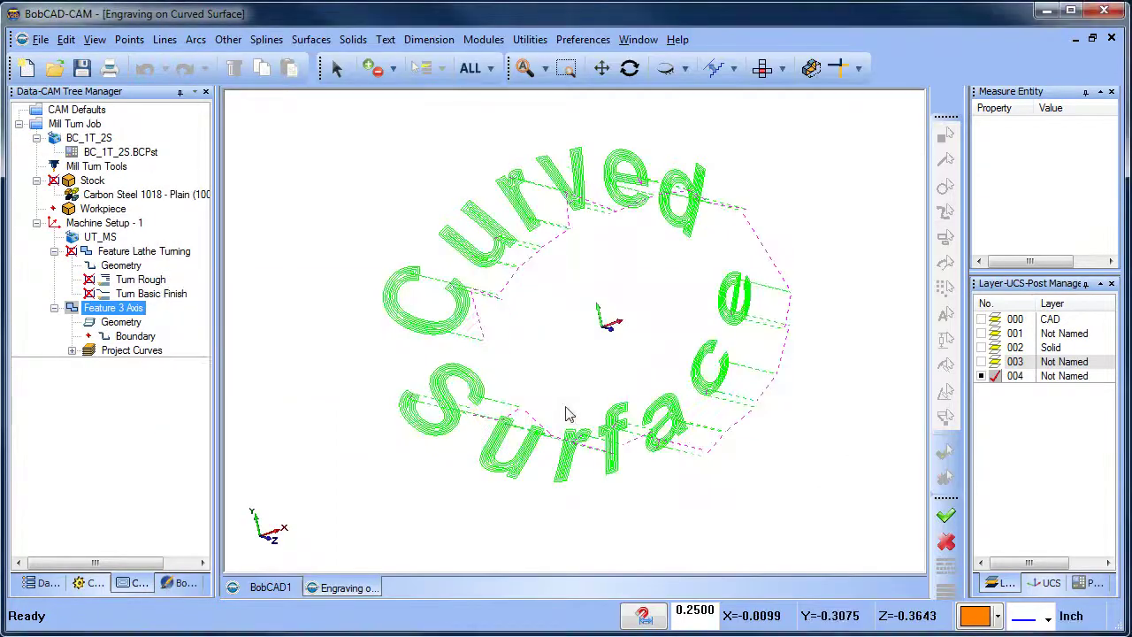
{"action": "mouse_move", "coordinate": [614, 380]}
{"action": "middle_mouse_down"}
{"action": "mouse_move", "coordinate": [634, 374]}
{"action": "mouse_move", "coordinate": [589, 381]}
{"action": "mouse_move", "coordinate": [633, 378]}
{"action": "middle_mouse_up"}
{"action": "left_click", "coordinate": [981, 347]}
{"action": "middle_click_drag", "start_coordinate": [690, 331], "coordinate": [736, 327]}
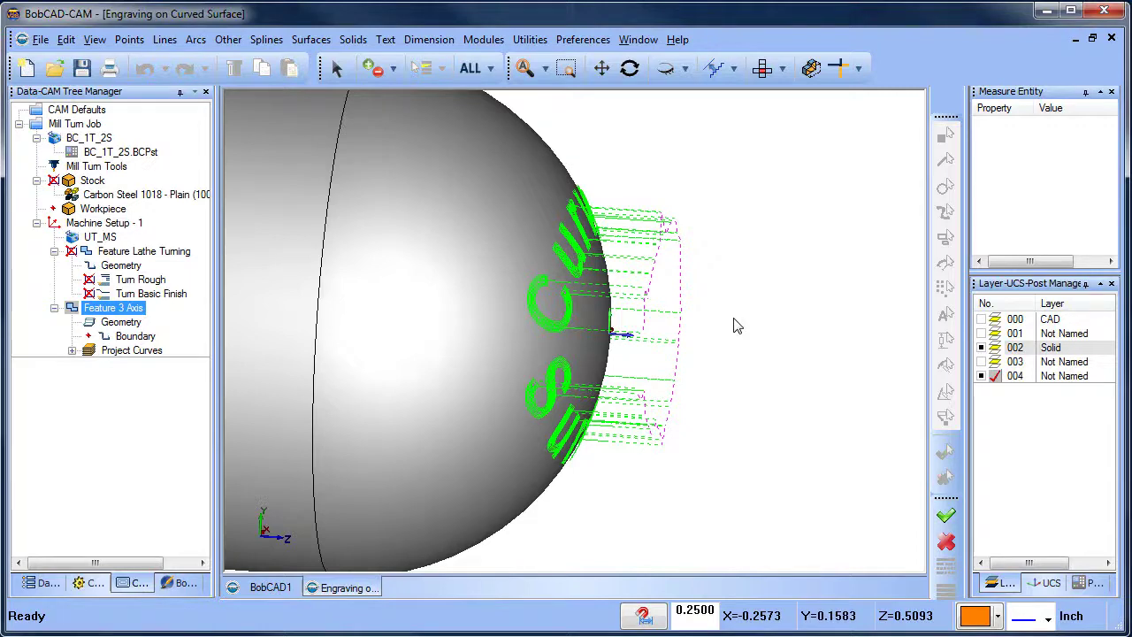
Recompute the engraving with Allowance XYZ -.015, then launch the machine simulation.
{"action": "right_click", "coordinate": [128, 317]}
{"action": "left_click", "coordinate": [184, 320]}
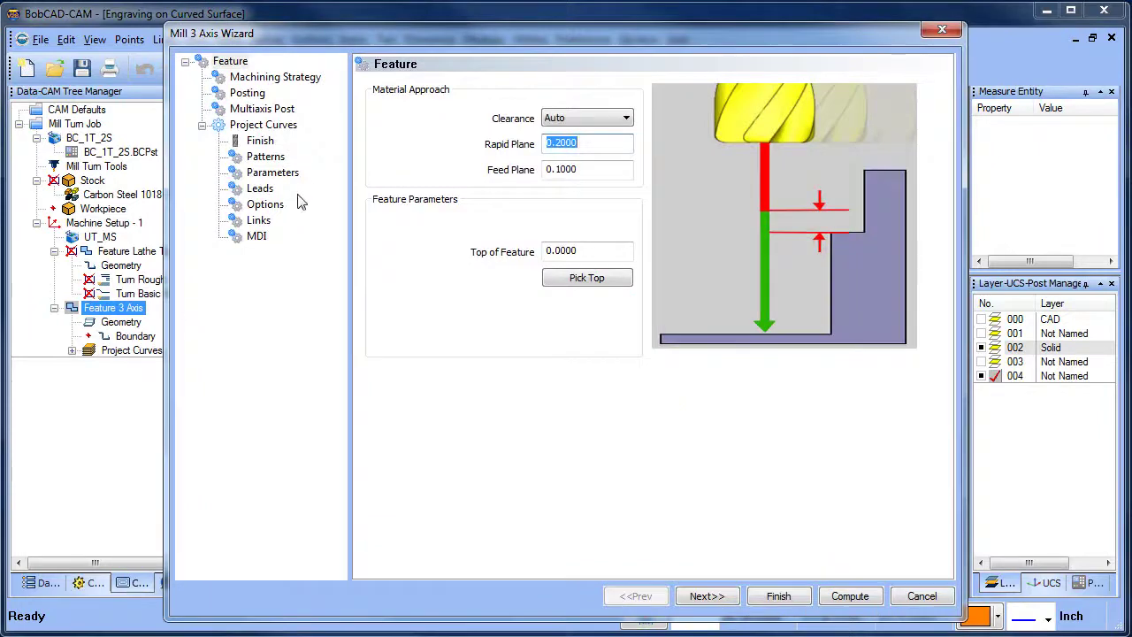
{"action": "left_click", "coordinate": [276, 173]}
{"action": "left_click", "coordinate": [874, 420]}
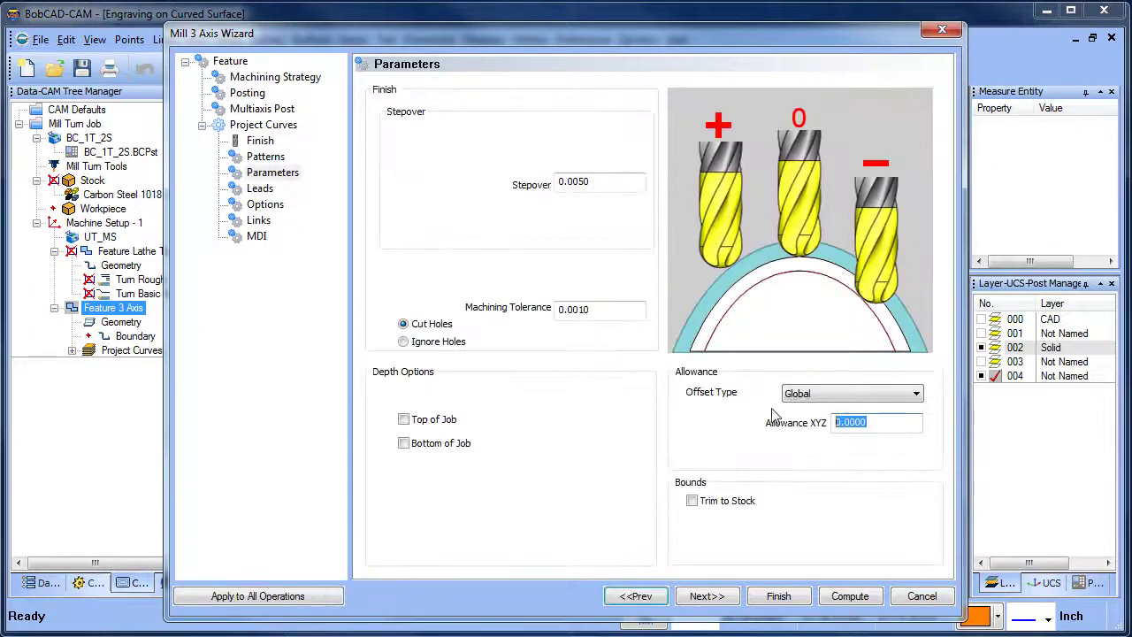
{"action": "left_click", "coordinate": [833, 594]}
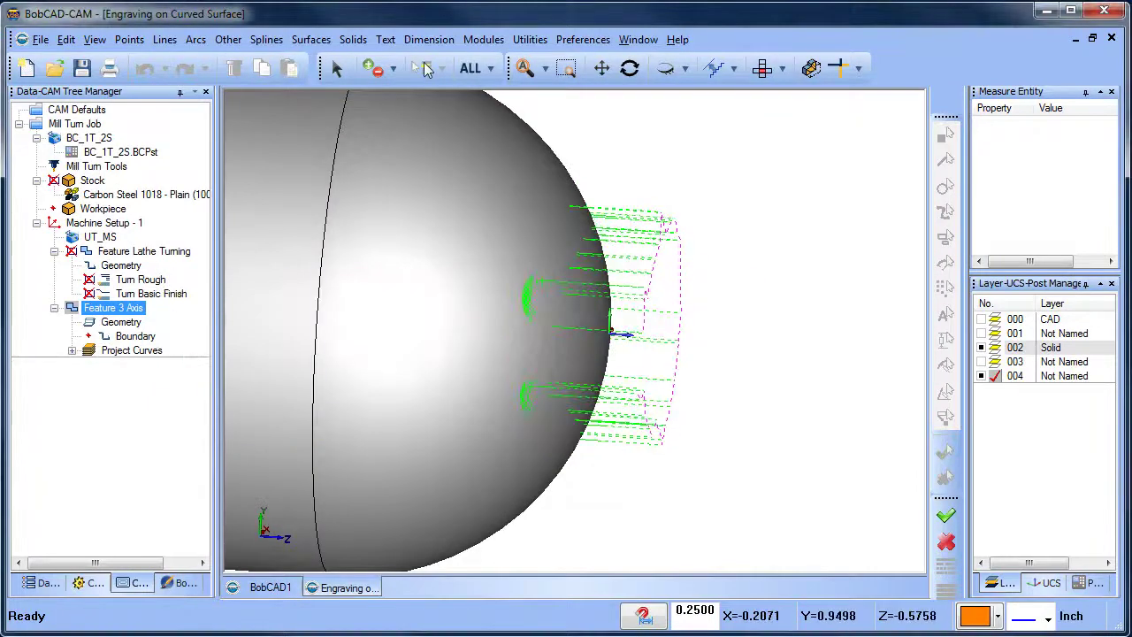
{"action": "left_click", "coordinate": [483, 39]}
{"action": "left_click", "coordinate": [555, 157]}
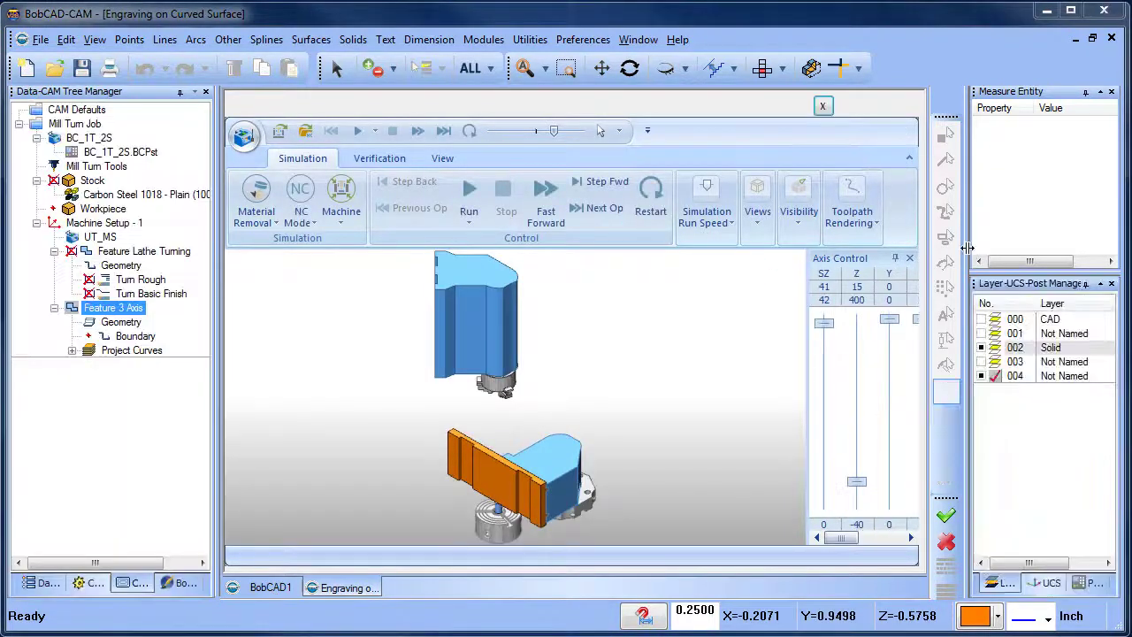
Run the simulation through the turning, then the engraving operation on the dome.
{"action": "left_click_drag", "start_coordinate": [966, 255], "coordinate": [965, 251]}
{"action": "left_click_drag", "start_coordinate": [611, 387], "coordinate": [486, 429]}
{"action": "scroll", "coordinate": [451, 397], "scroll_direction": "up", "scroll_amount": 4}
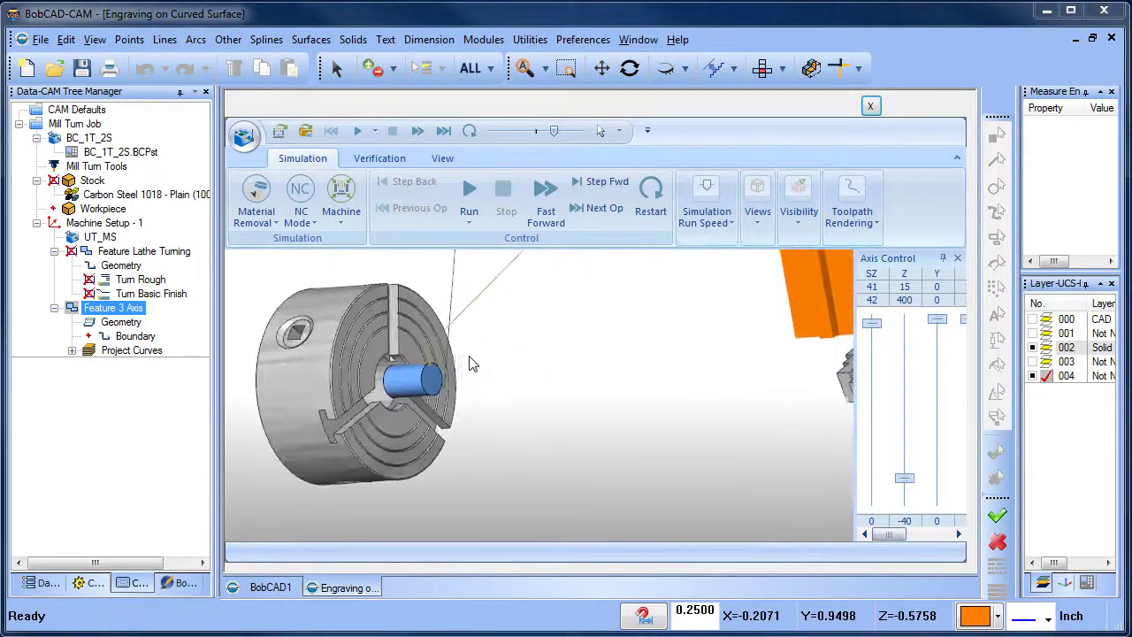
{"action": "left_click", "coordinate": [471, 191]}
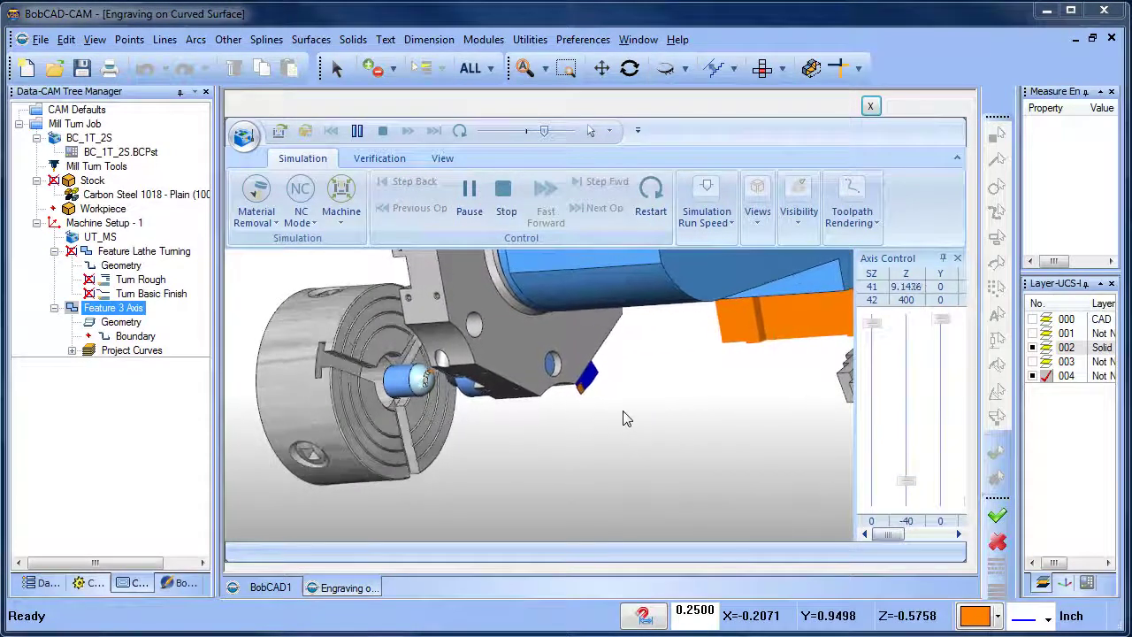
{"action": "scroll", "coordinate": [439, 389], "scroll_direction": "up", "scroll_amount": 4}
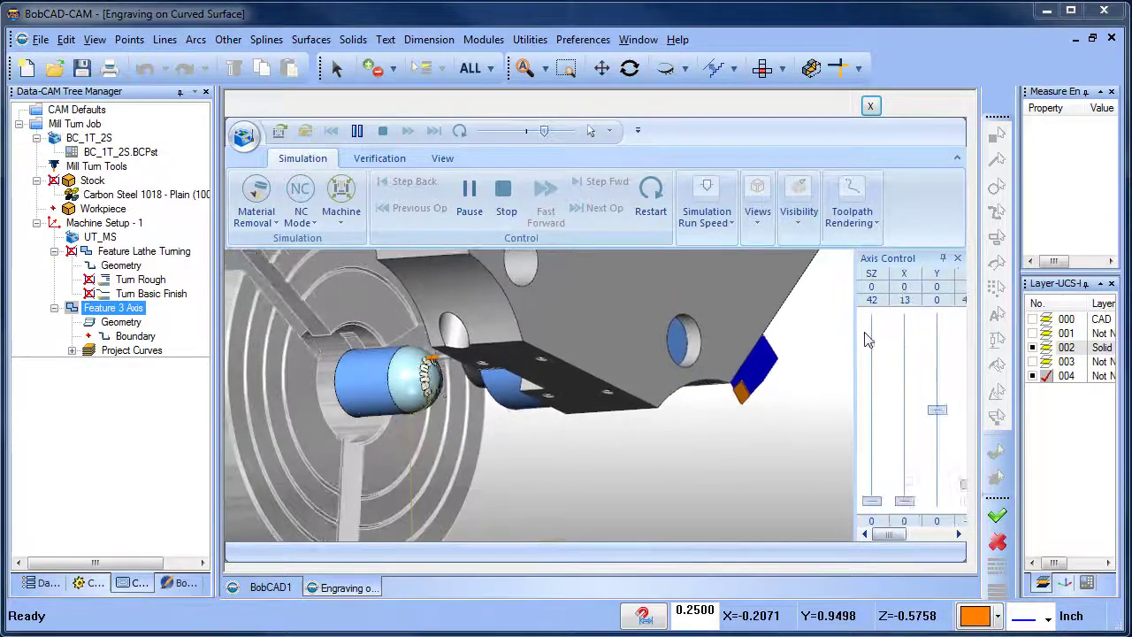
{"action": "left_click_drag", "start_coordinate": [855, 327], "coordinate": [753, 334]}
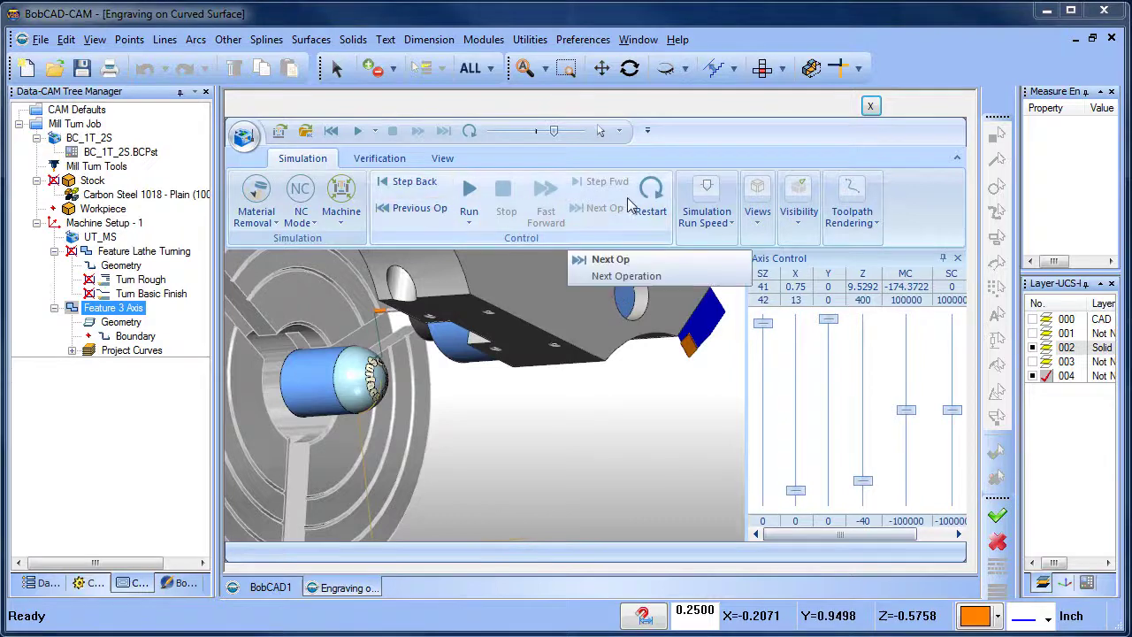
{"action": "left_click", "coordinate": [599, 209]}
{"action": "left_click", "coordinate": [469, 212]}
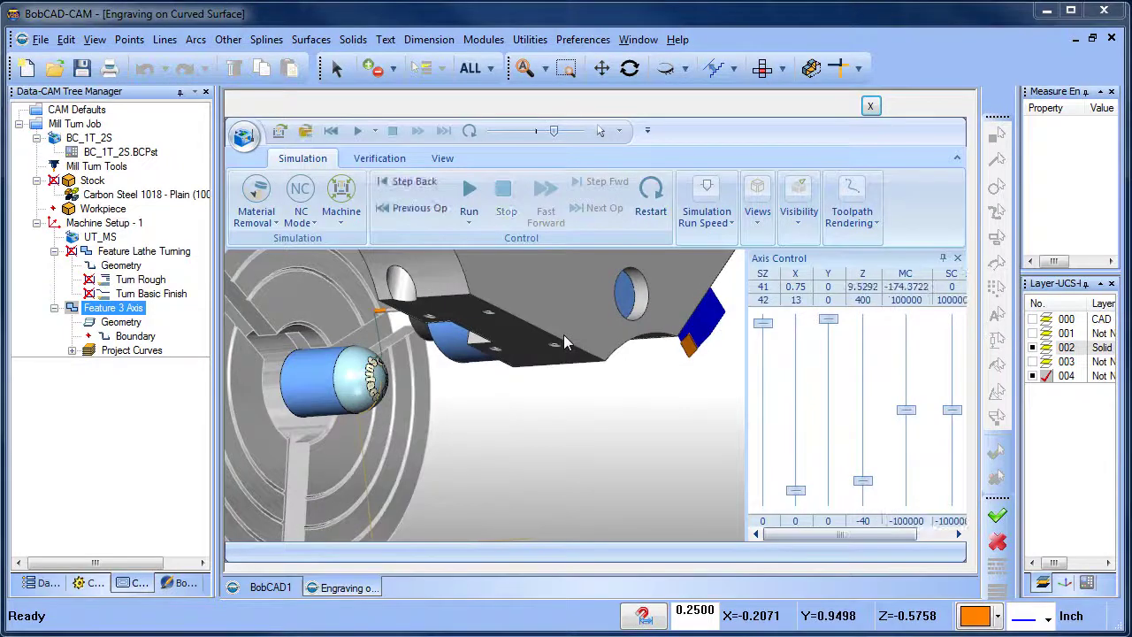
Exit the simulation and view the Curved Surface engraving toolpath at an angle.
{"action": "left_click", "coordinate": [871, 107]}
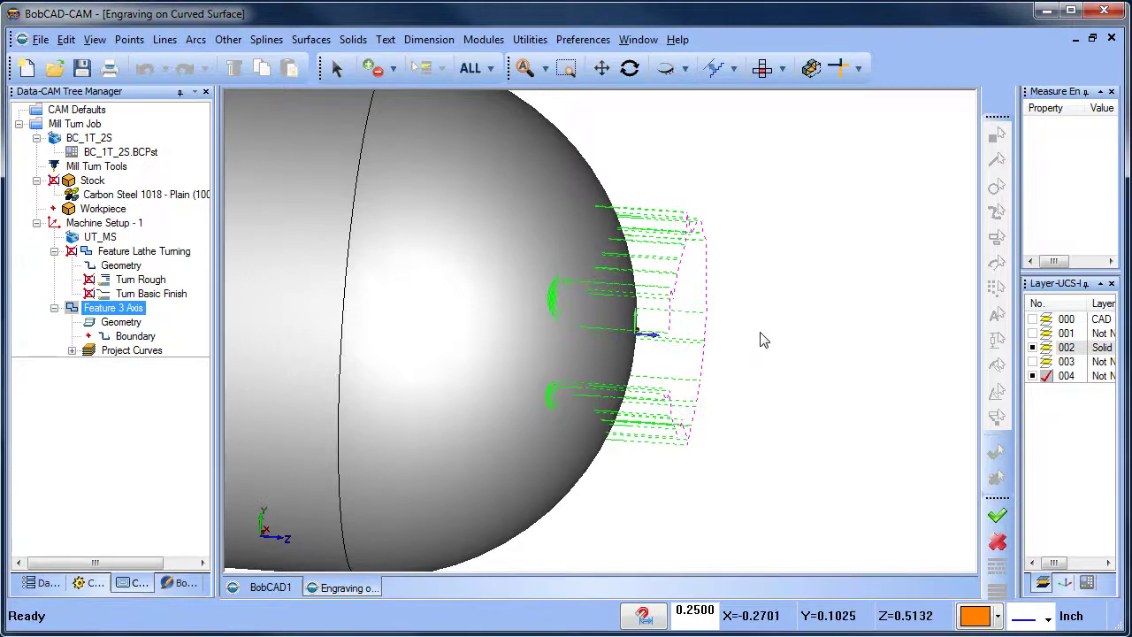
{"action": "middle_click_drag", "start_coordinate": [764, 340], "coordinate": [648, 329]}
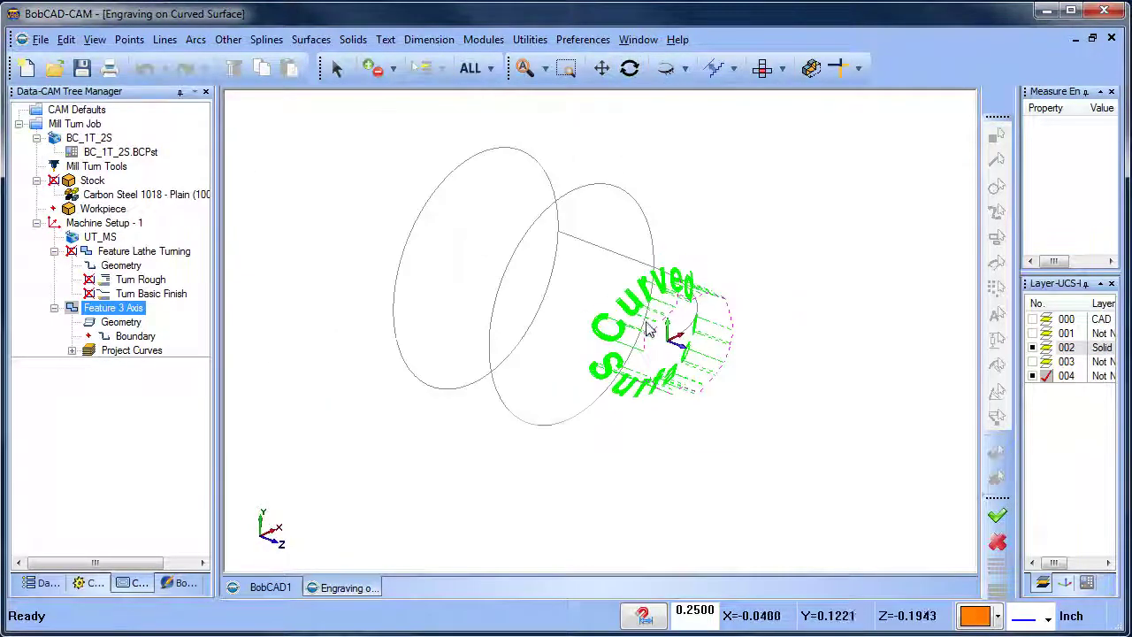